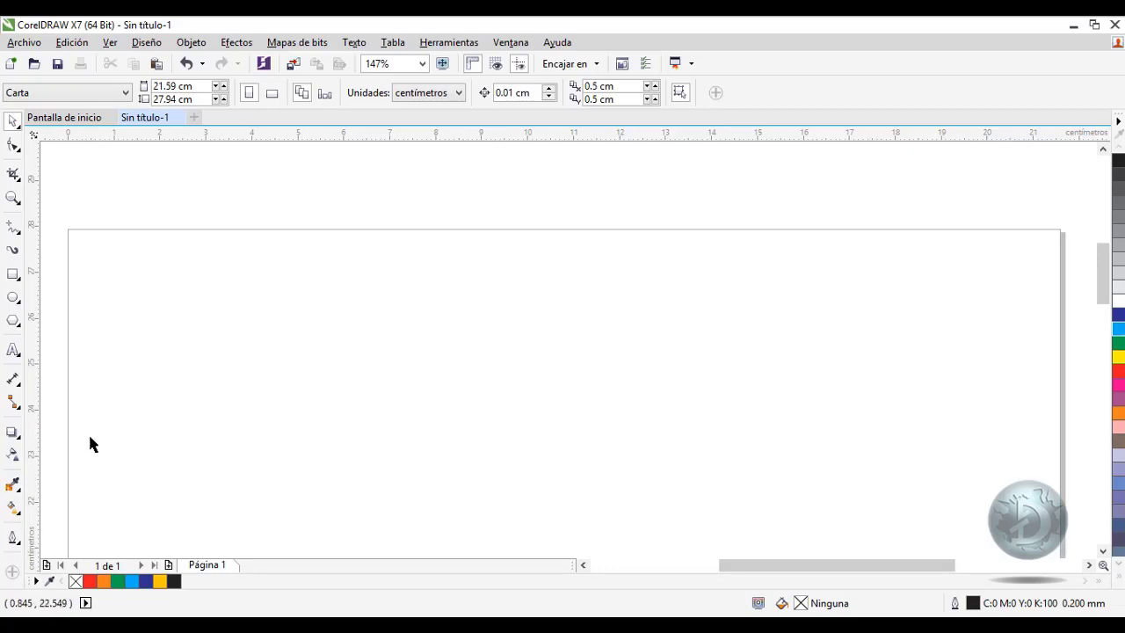
Step: Draw a straight horizontal line about 4.8 cm long near the page's upper-left corner with the Freehand tool
left_click(11, 231)
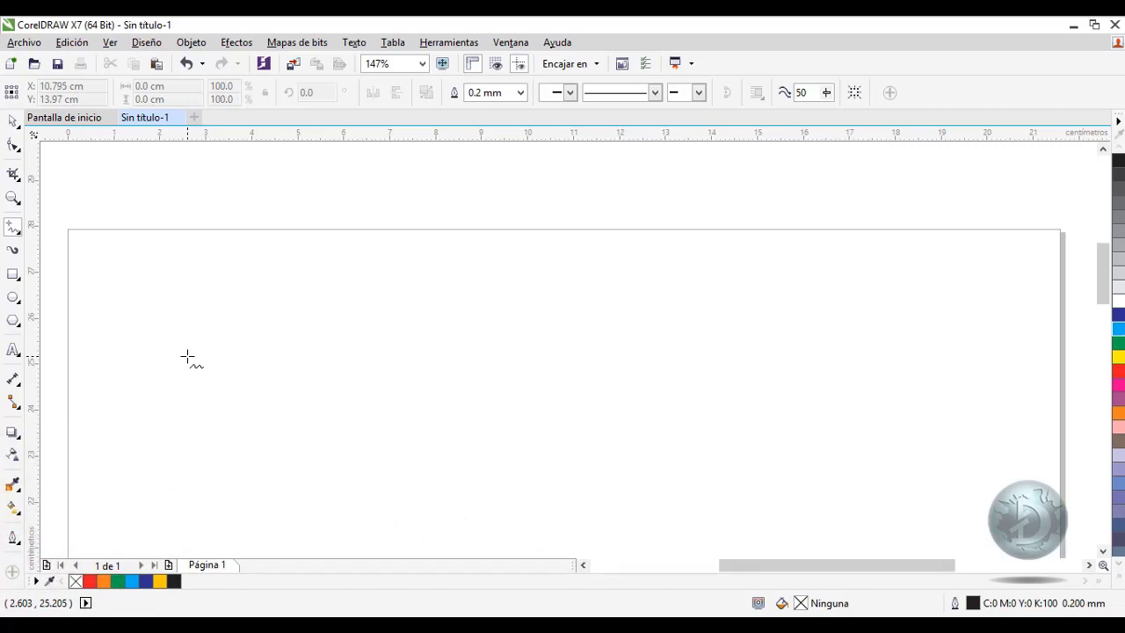
left_click(162, 274)
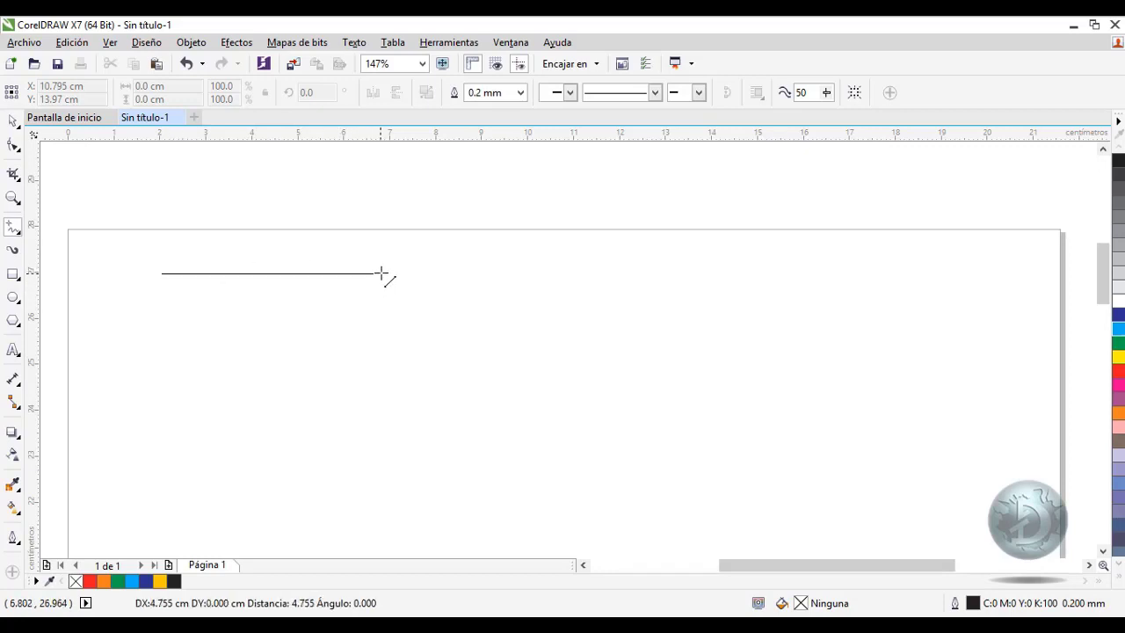
left_click(383, 274)
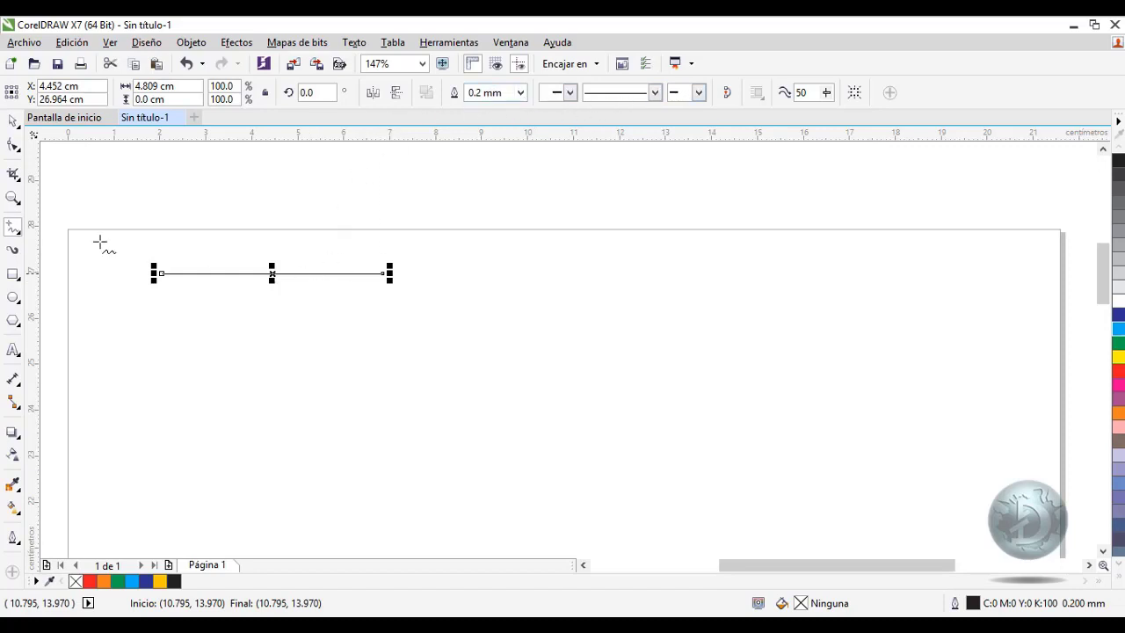
left_click(14, 119)
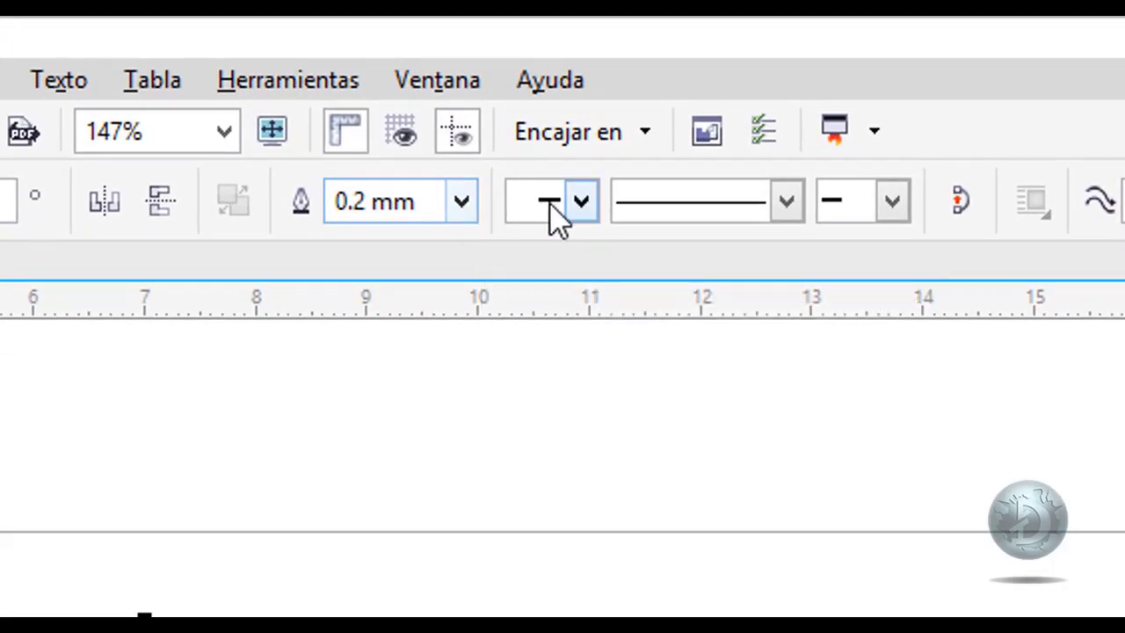
left_click(581, 204)
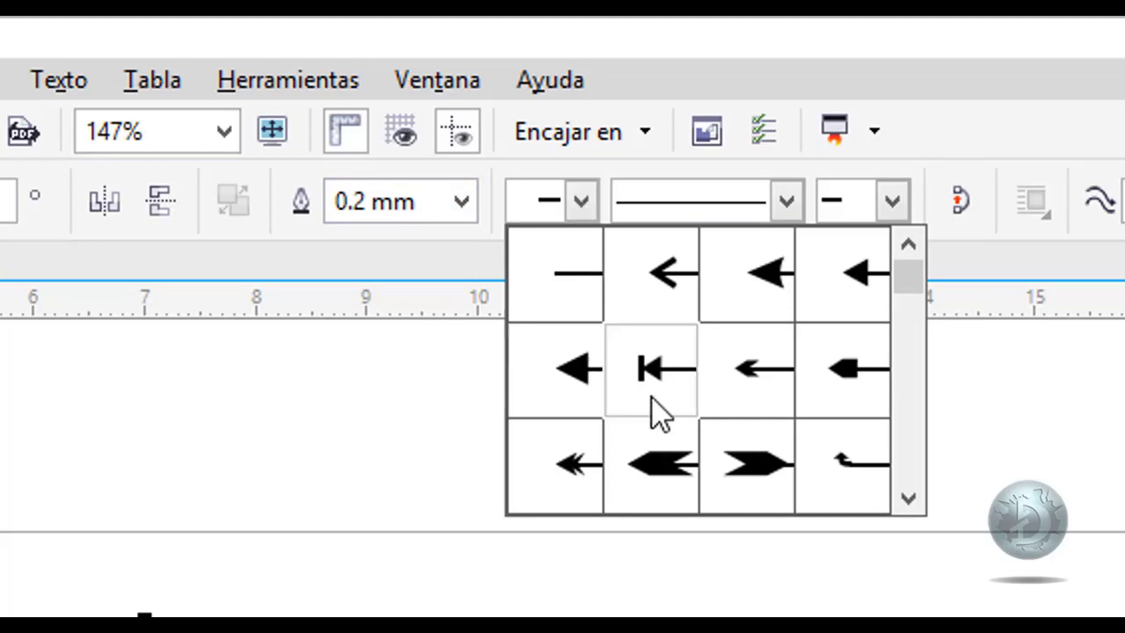
left_click(787, 202)
left_click(791, 201)
left_click(793, 202)
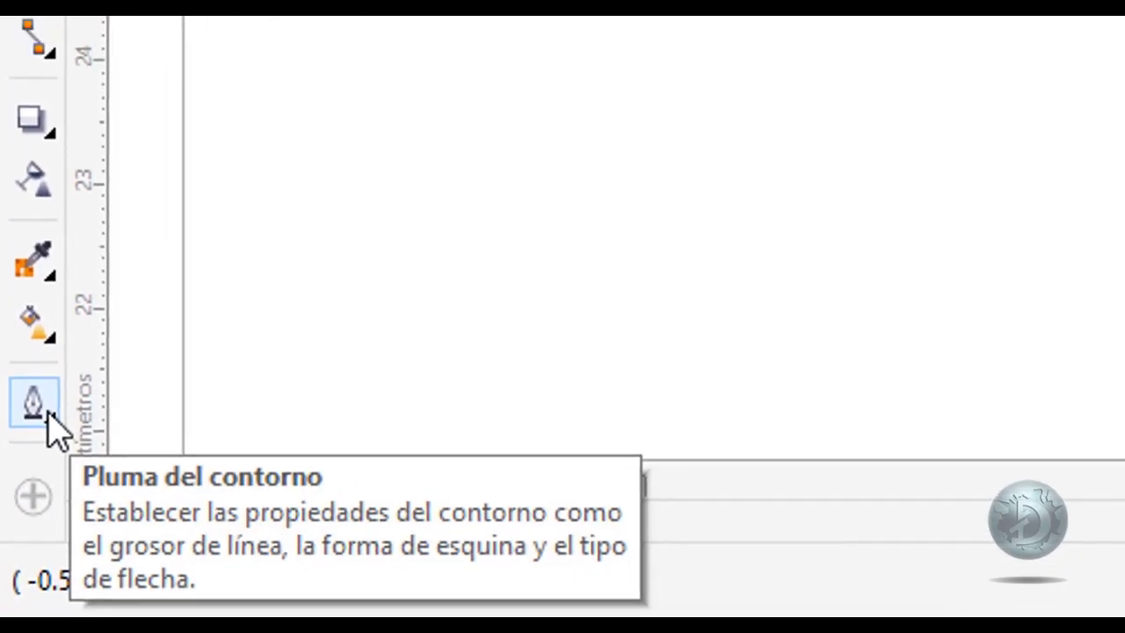
Step: Open the Outline Pen settings (Pluma del contorno) for the selected line and set its outline color to red
left_click(46, 451)
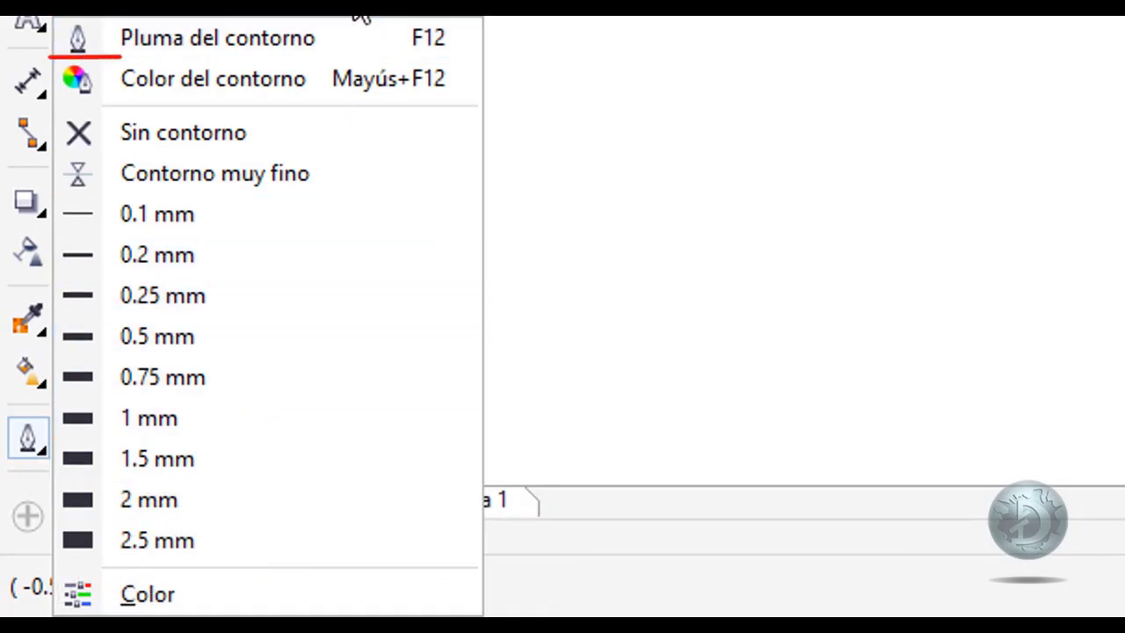
left_click(293, 49)
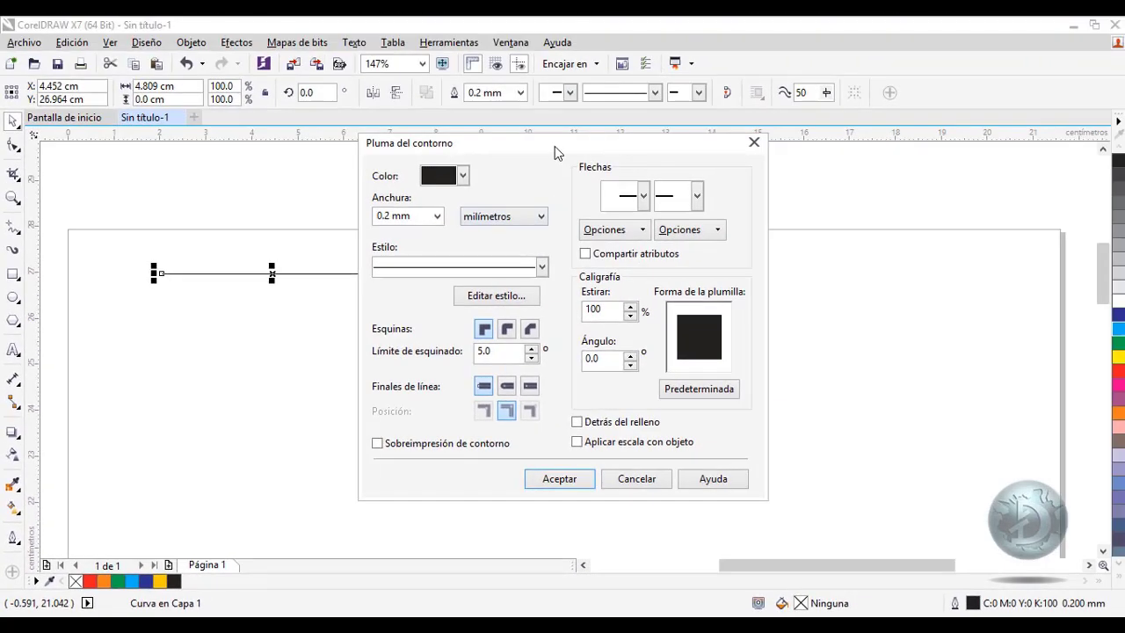
left_click_drag(554, 146, 724, 171)
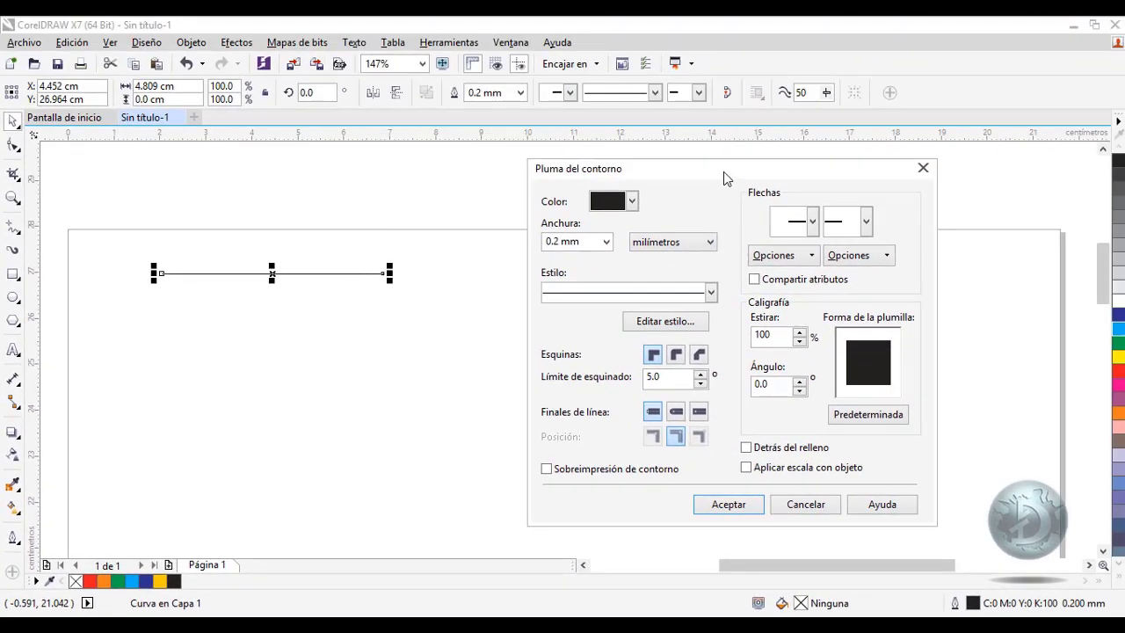
left_click(632, 201)
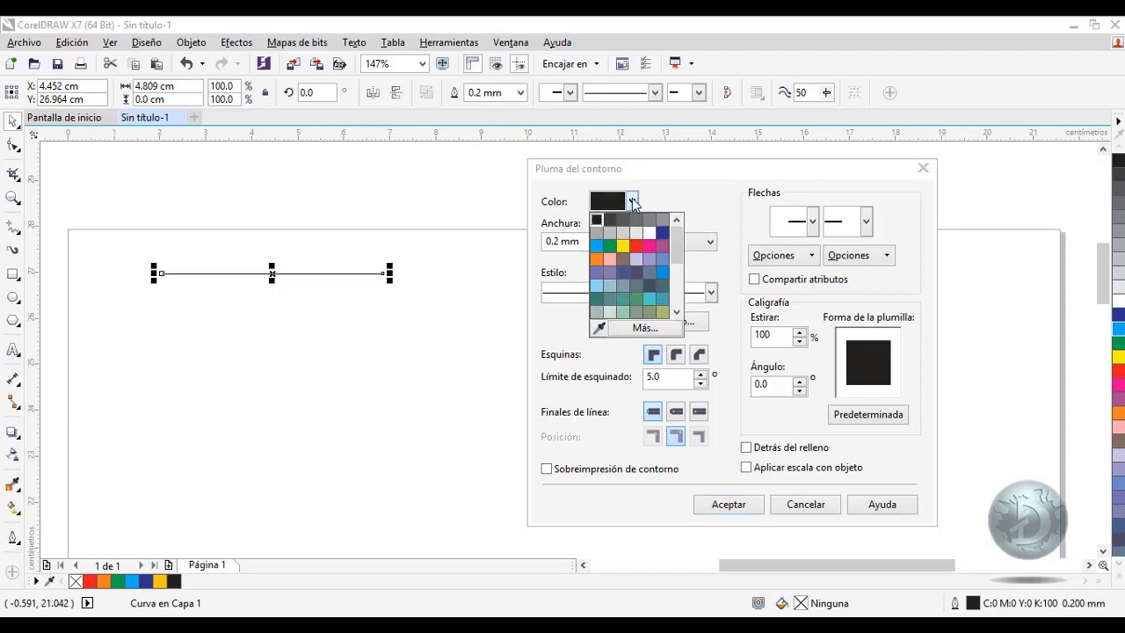
left_click(677, 313)
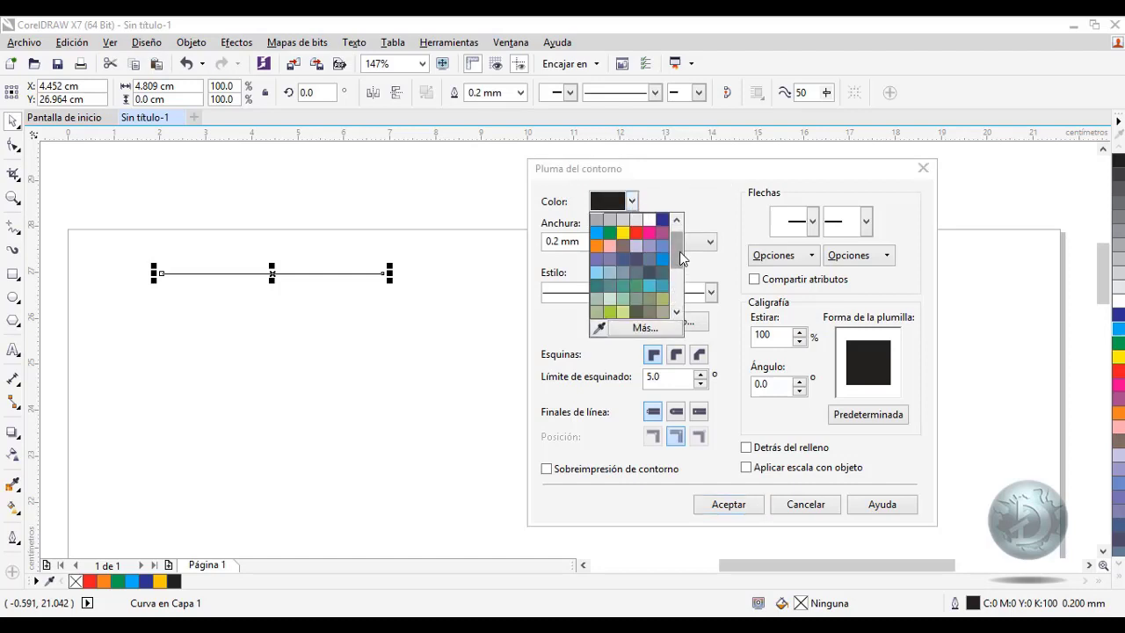
left_click(677, 219)
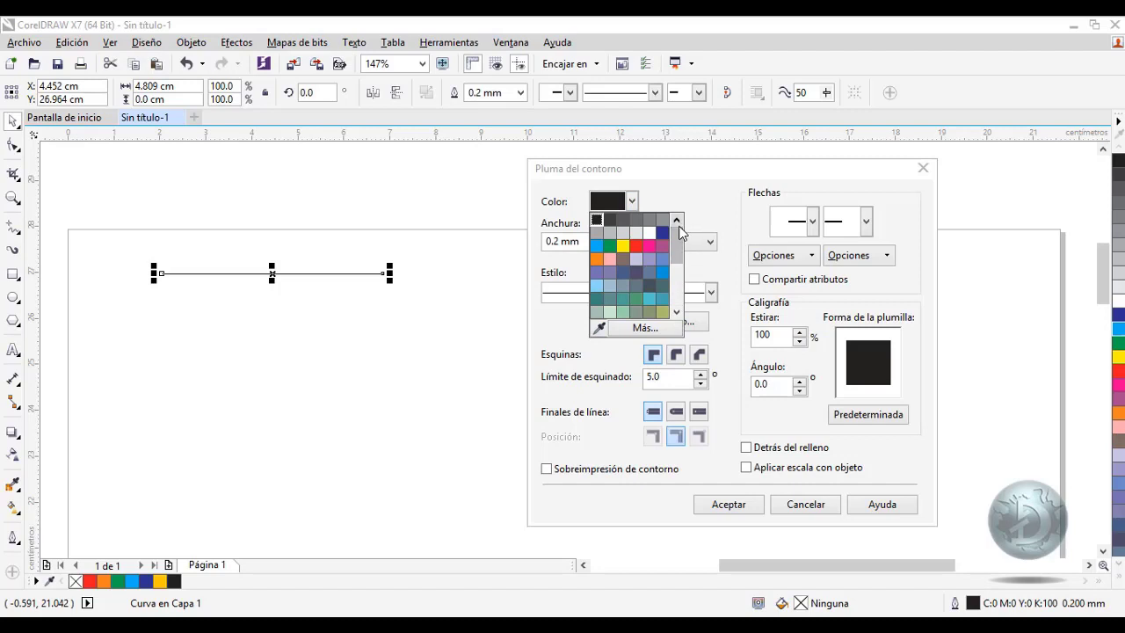
left_click(636, 247)
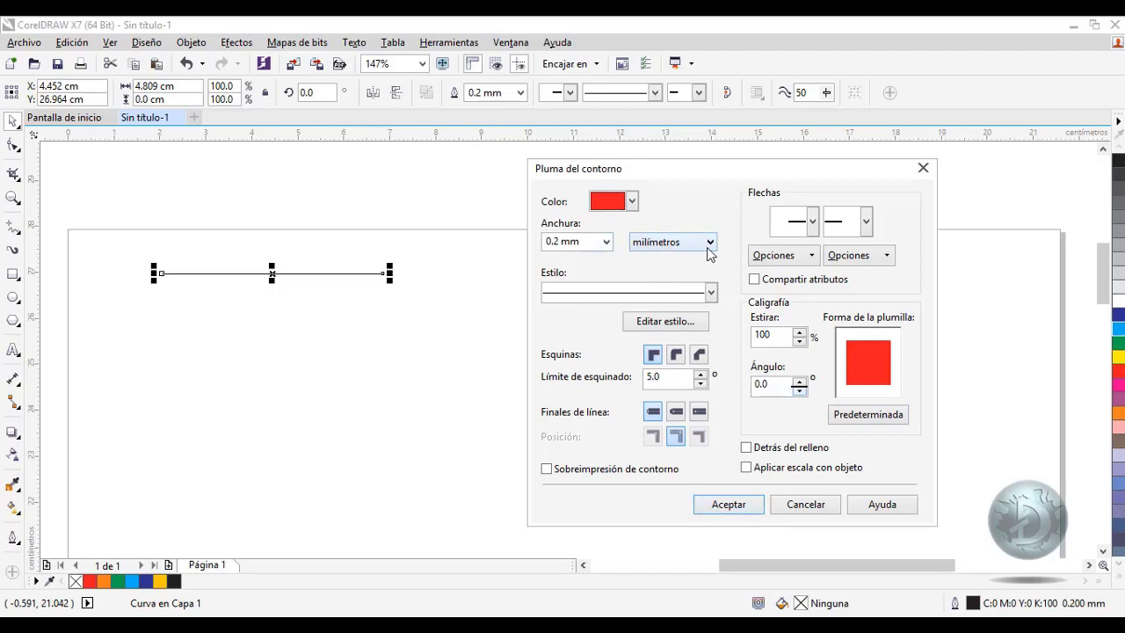
left_click_drag(699, 175, 726, 183)
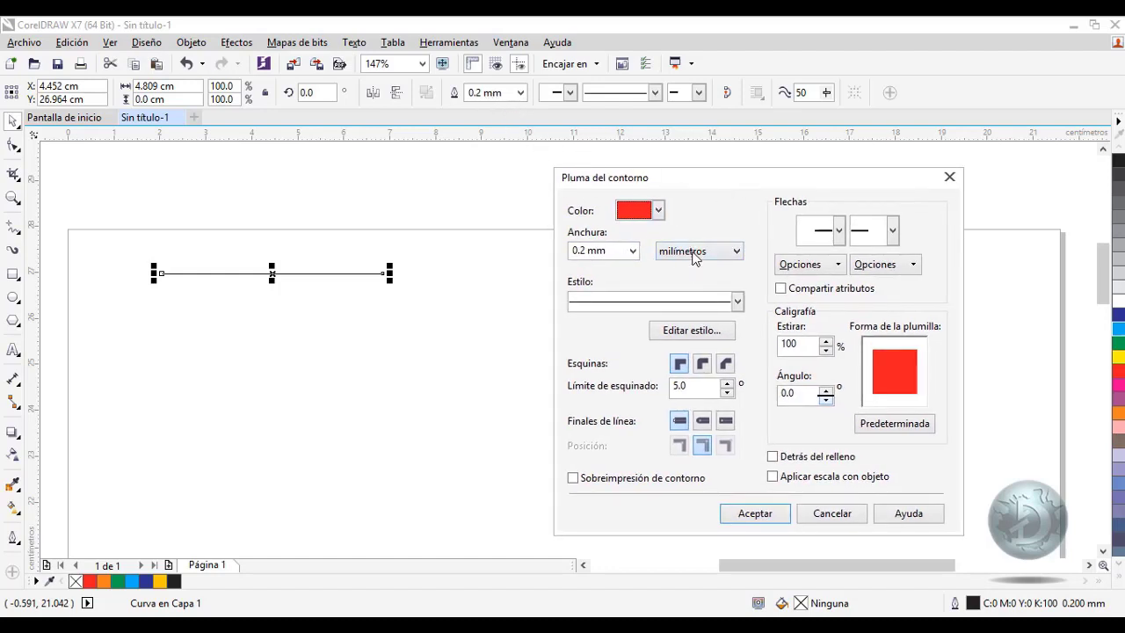
Step: Set the outline width to 2.0 pt, with points (puntos) as the unit, and choose a dashed line style
left_click(688, 253)
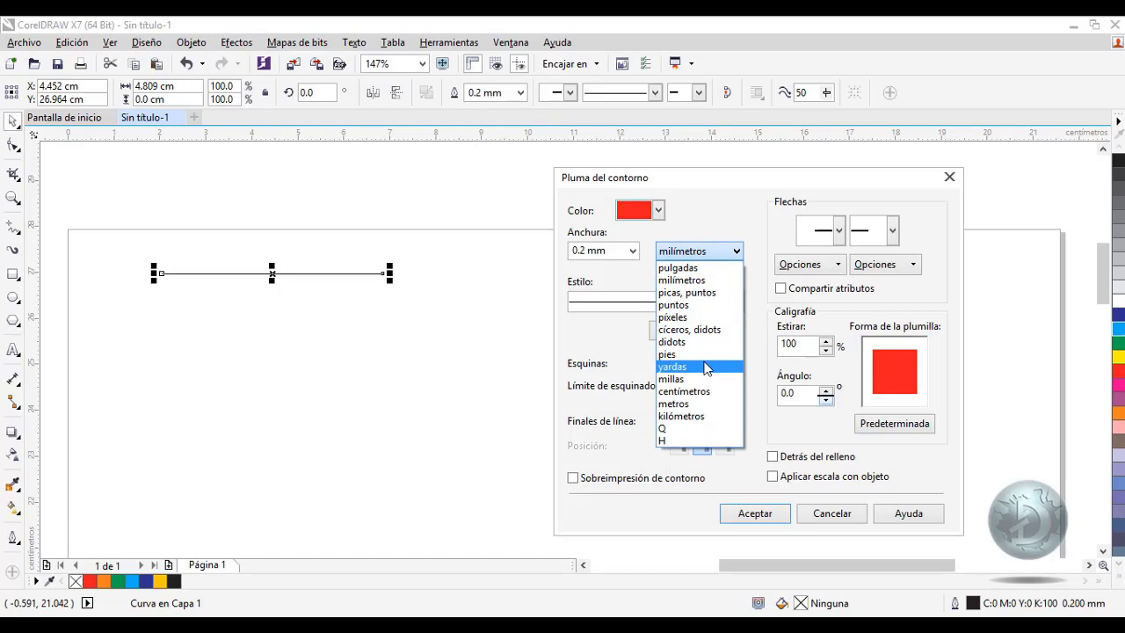
left_click(725, 305)
left_click(633, 251)
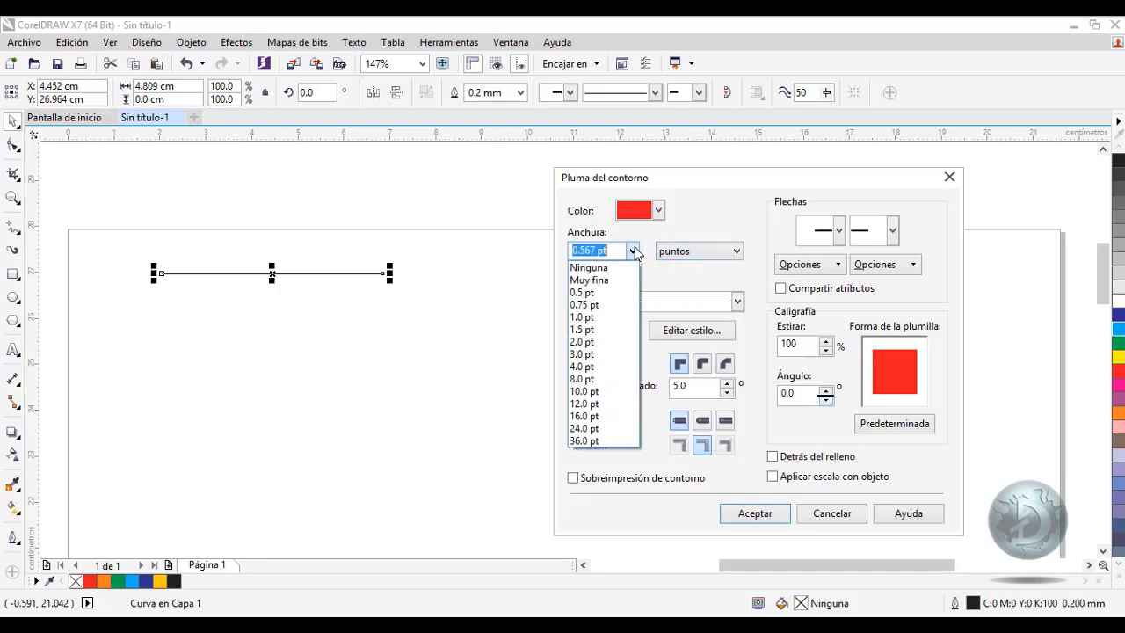
left_click(603, 346)
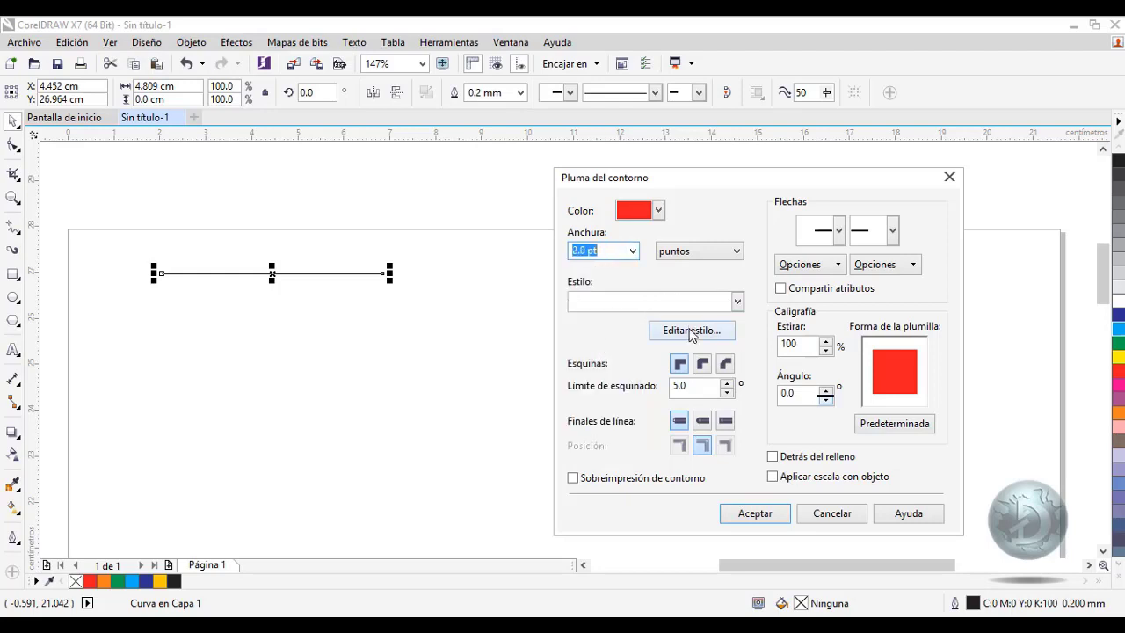
left_click(736, 300)
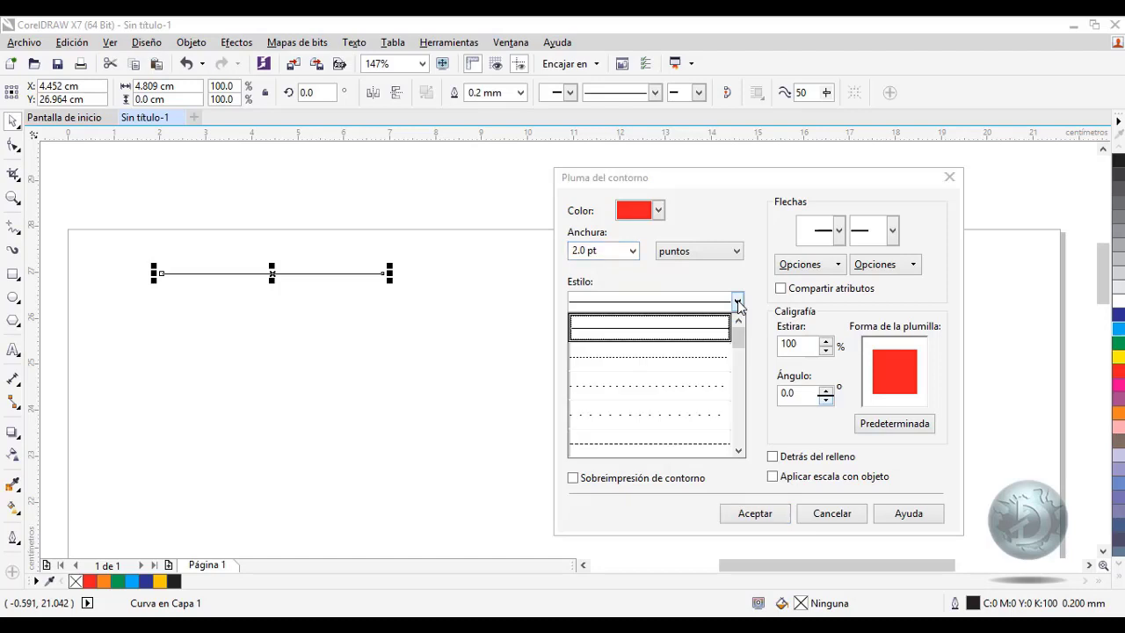
left_click_drag(736, 340, 736, 364)
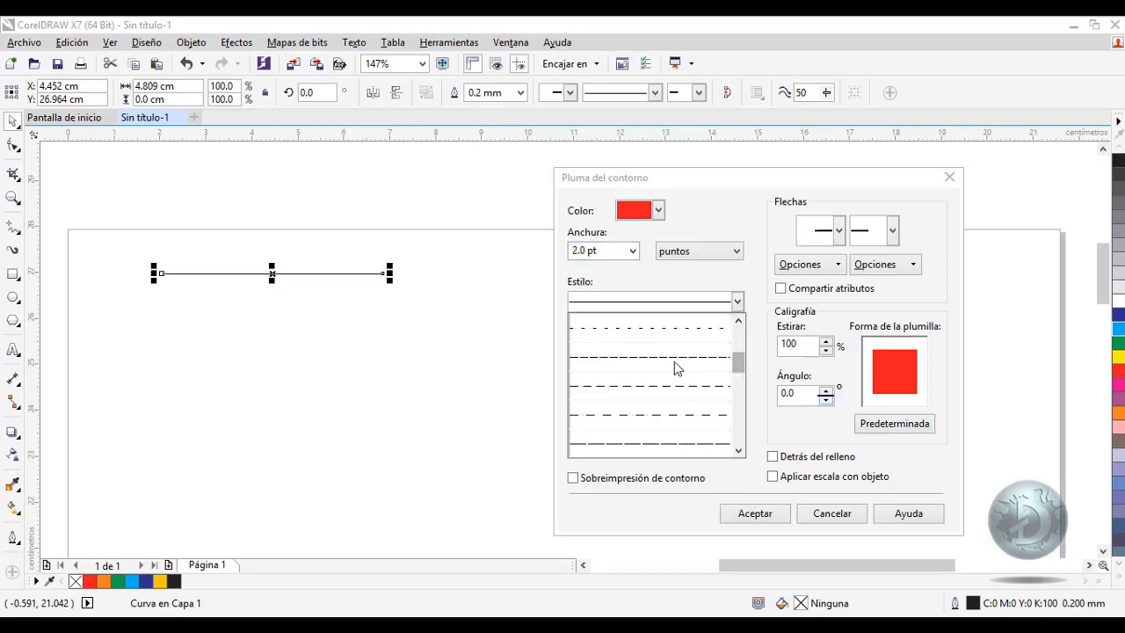
key("Escape")
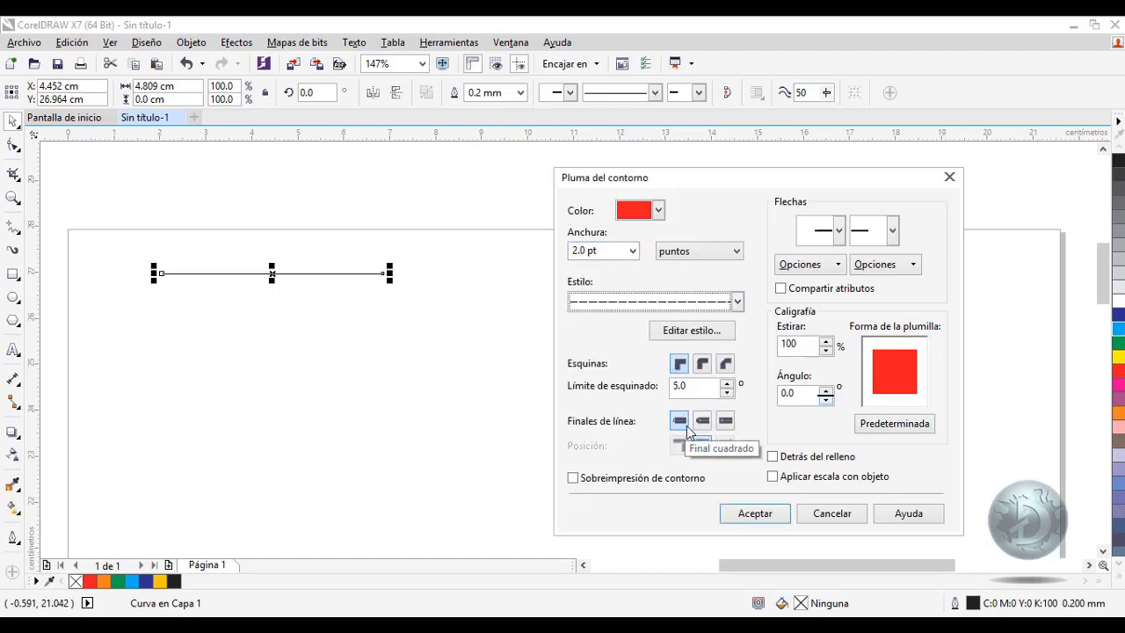
Step: Give the line a solid triangular start arrowhead and an open-circle end, apply the outline settings, and deselect the line
left_click(840, 232)
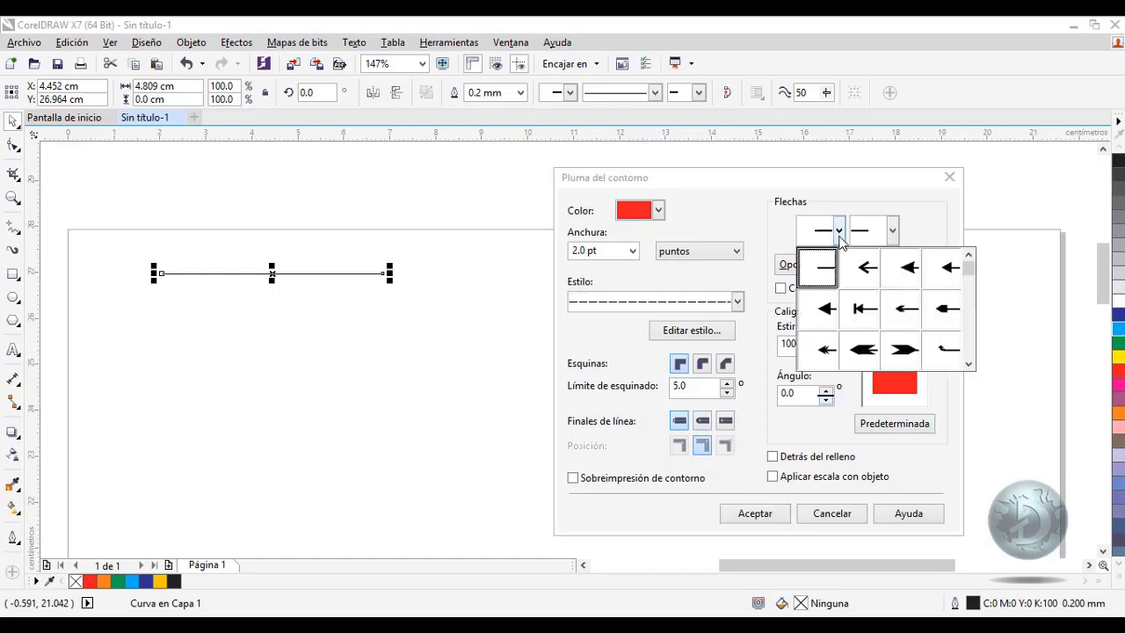
left_click(825, 310)
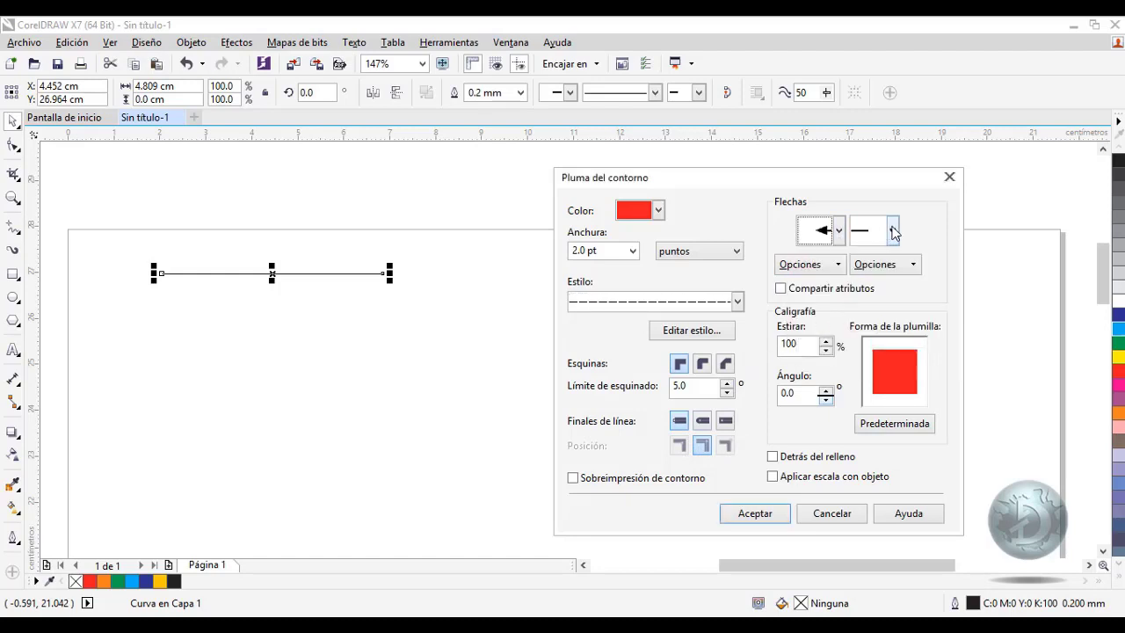
left_click(892, 232)
left_click_drag(1022, 262, 1022, 325)
left_click(951, 307)
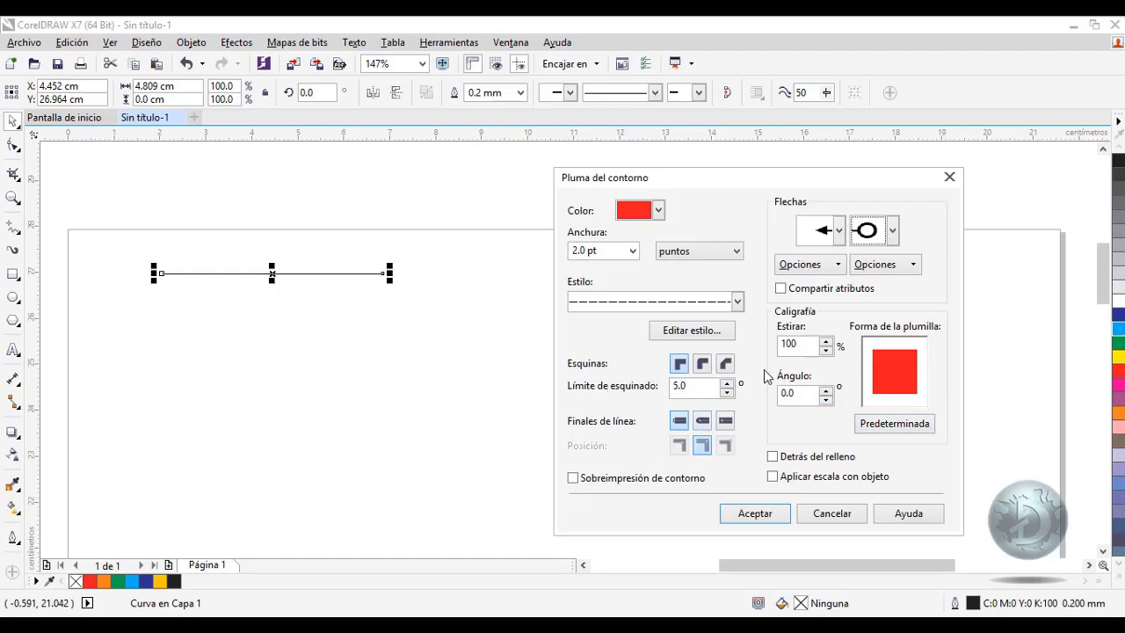
left_click(761, 514)
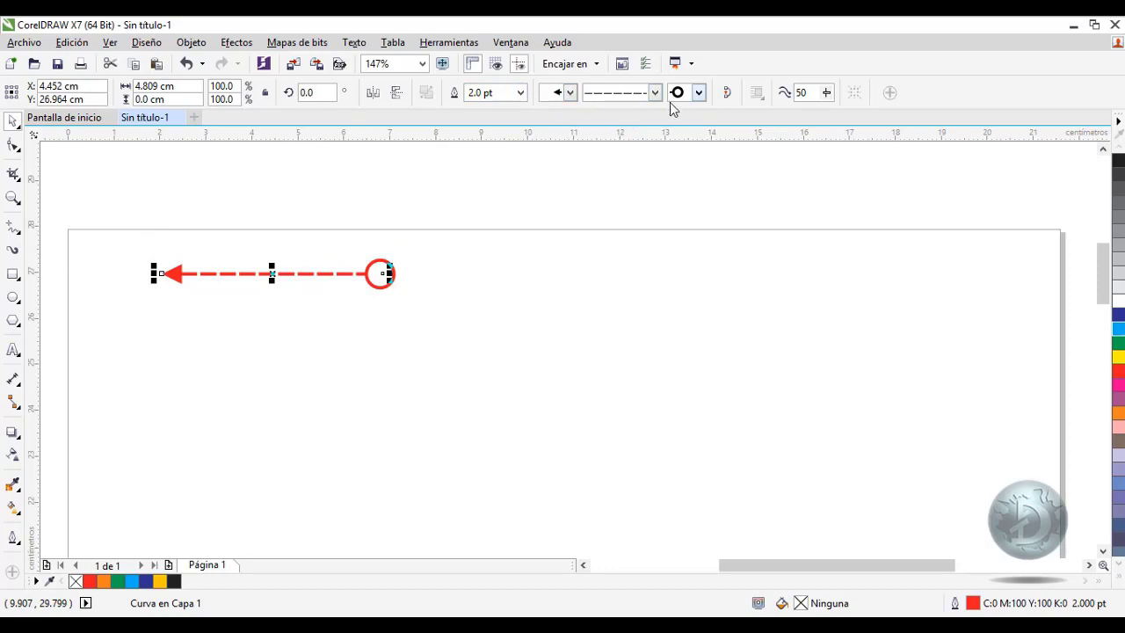
left_click(315, 375)
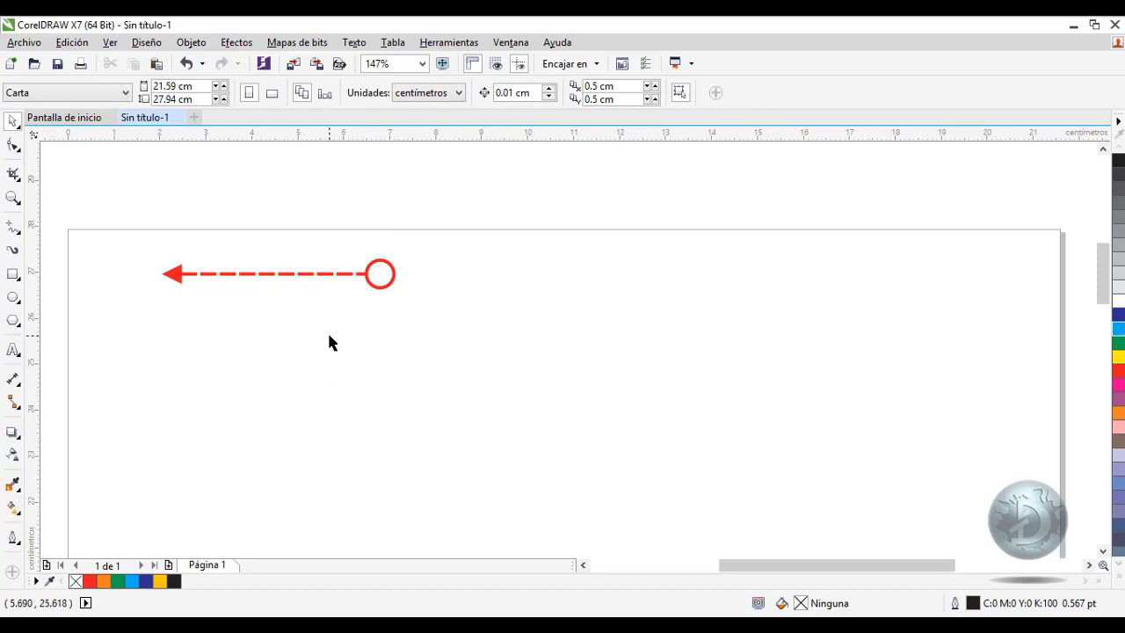
Step: Draw an open polyline of four connected straight segments, about 6.4 by 3.6 cm, beside the dashed arrow with the Freehand tool
left_click(13, 227)
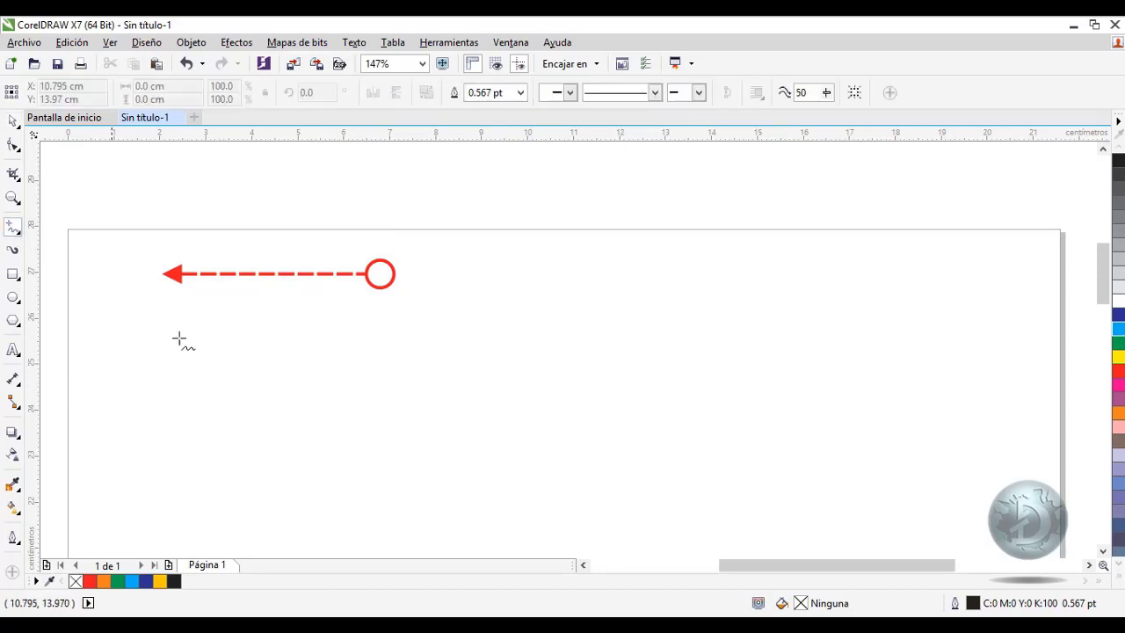
left_click(349, 439)
left_click(497, 284)
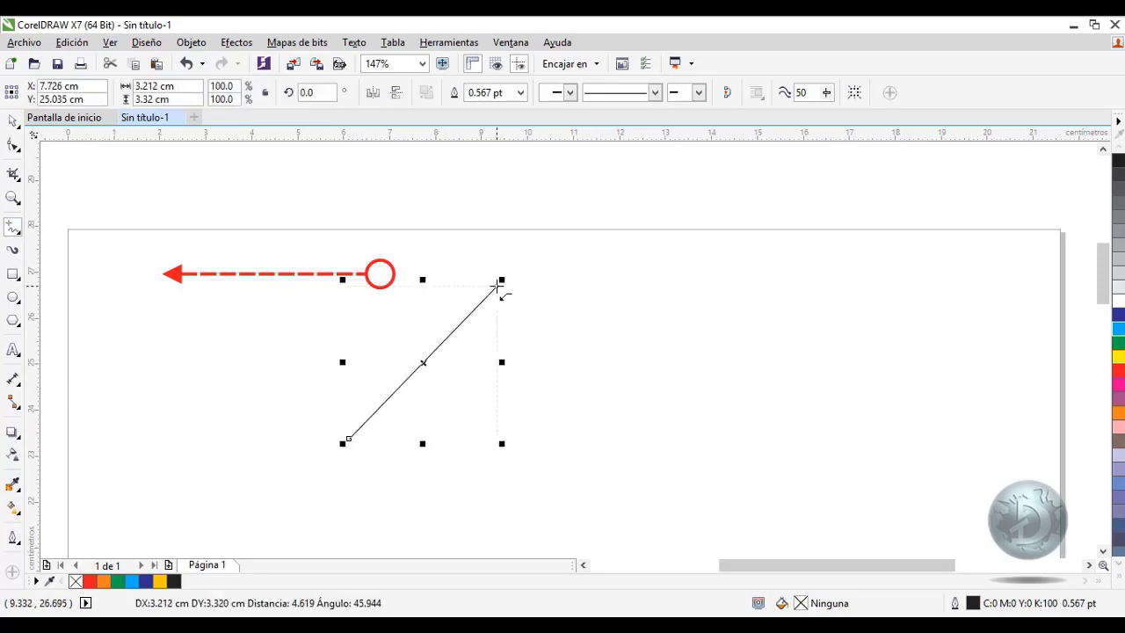
left_click(497, 284)
double_click(644, 273)
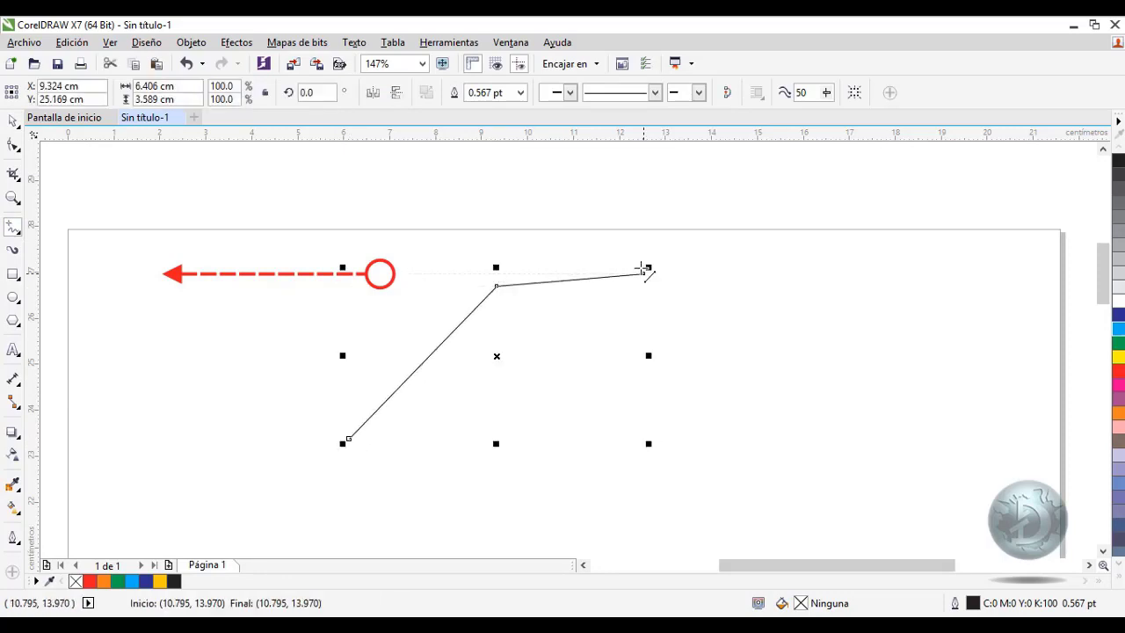
left_click(540, 400)
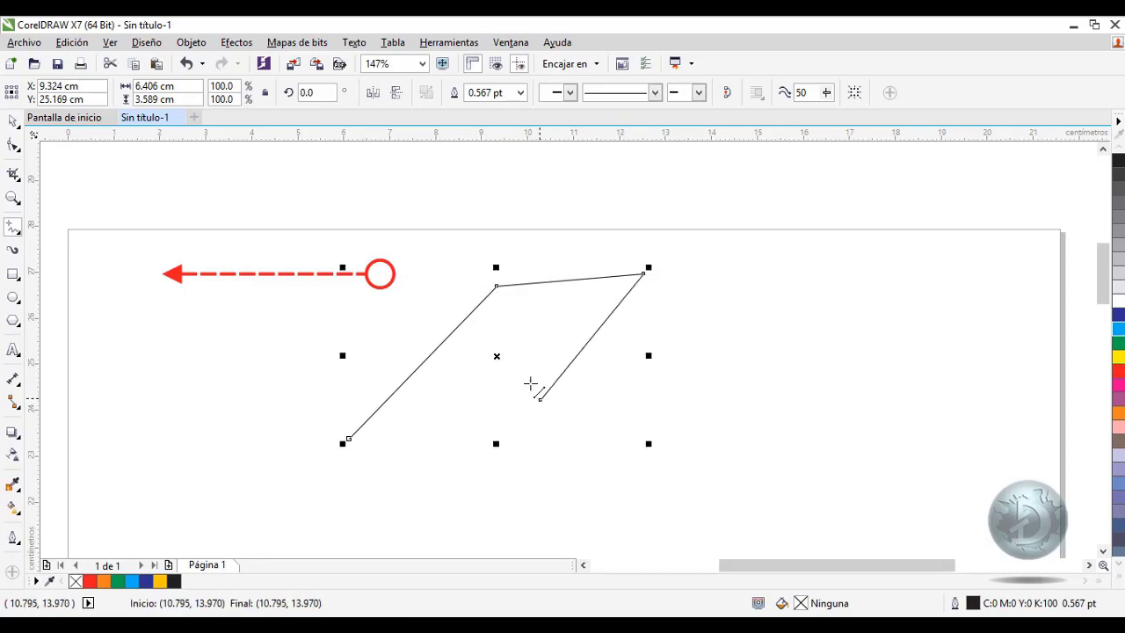
left_click(508, 324)
Step: Move the open polyline about 3.4 cm to the right and 0.4 cm up, away from the dashed arrow
left_click(13, 198)
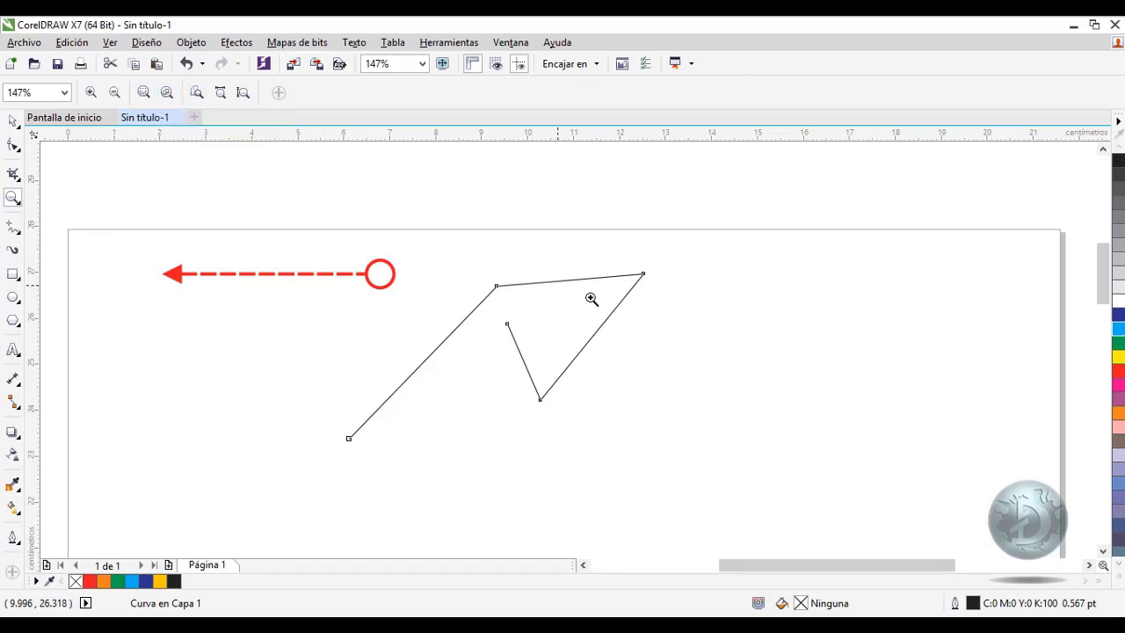
left_click(13, 121)
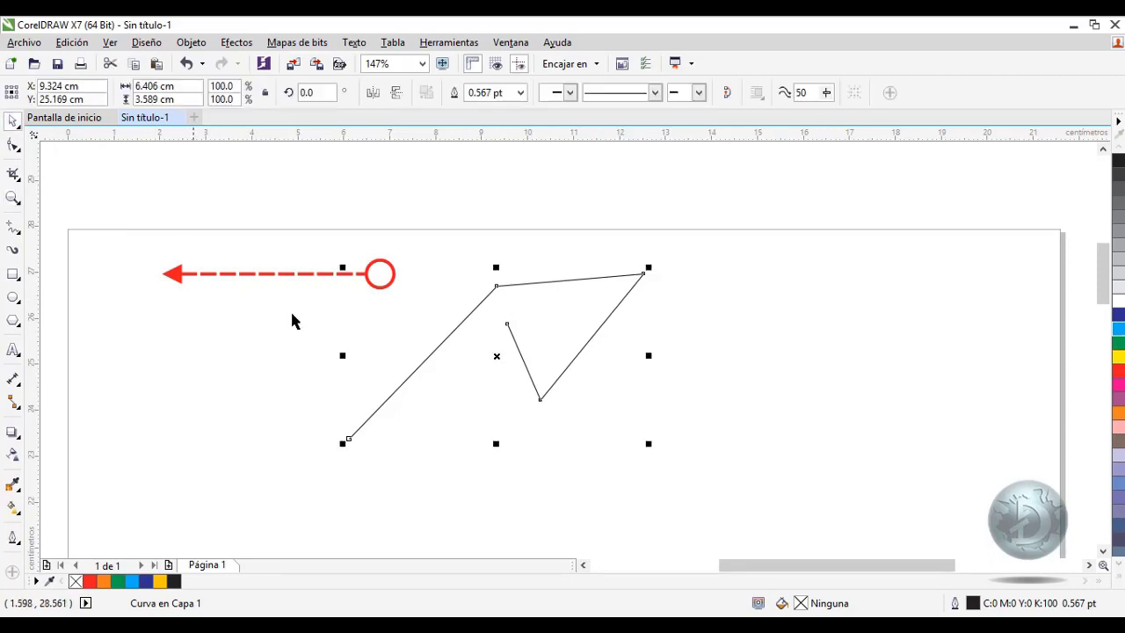
left_click_drag(618, 301, 773, 281)
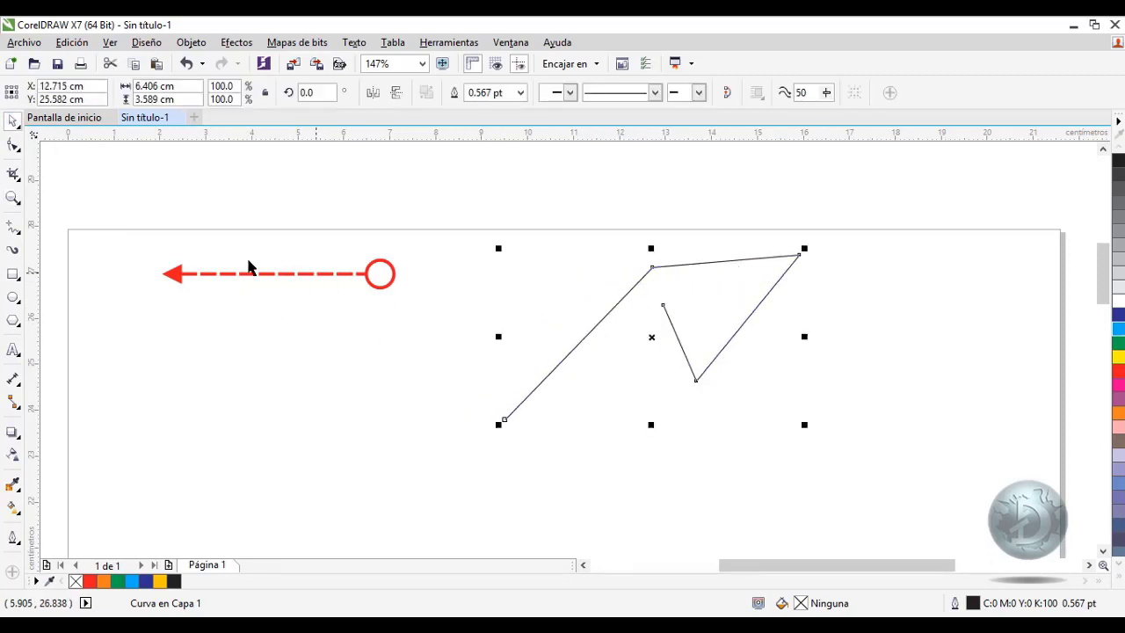
Step: Zoom in on the selected polyline so it fills the view, and deselect it
left_click(26, 198)
left_click(163, 93)
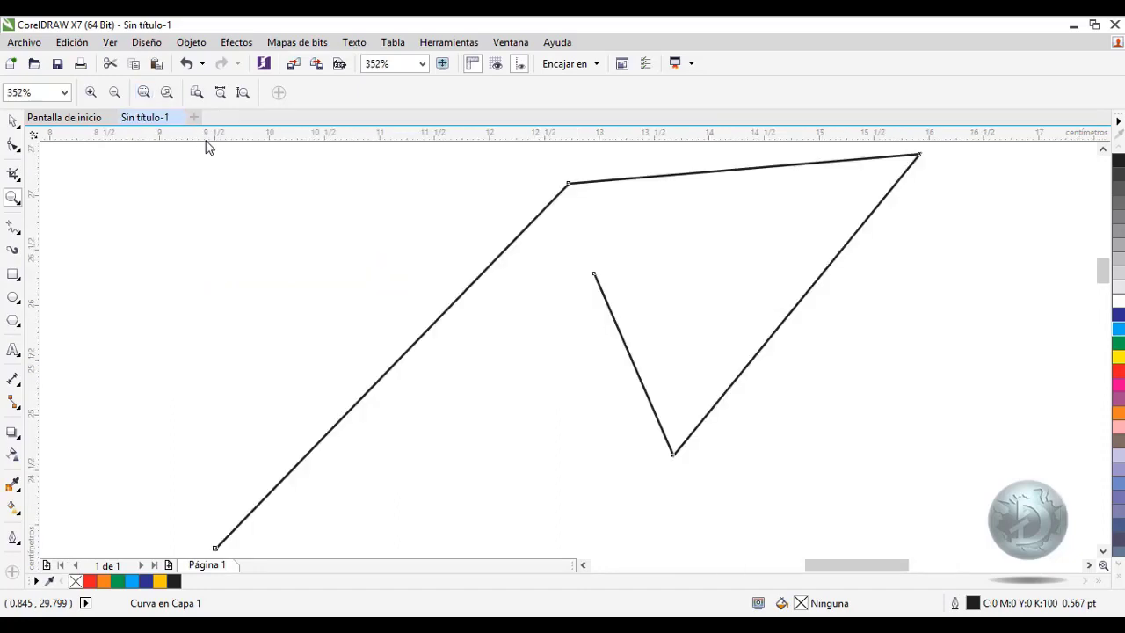
left_click(21, 118)
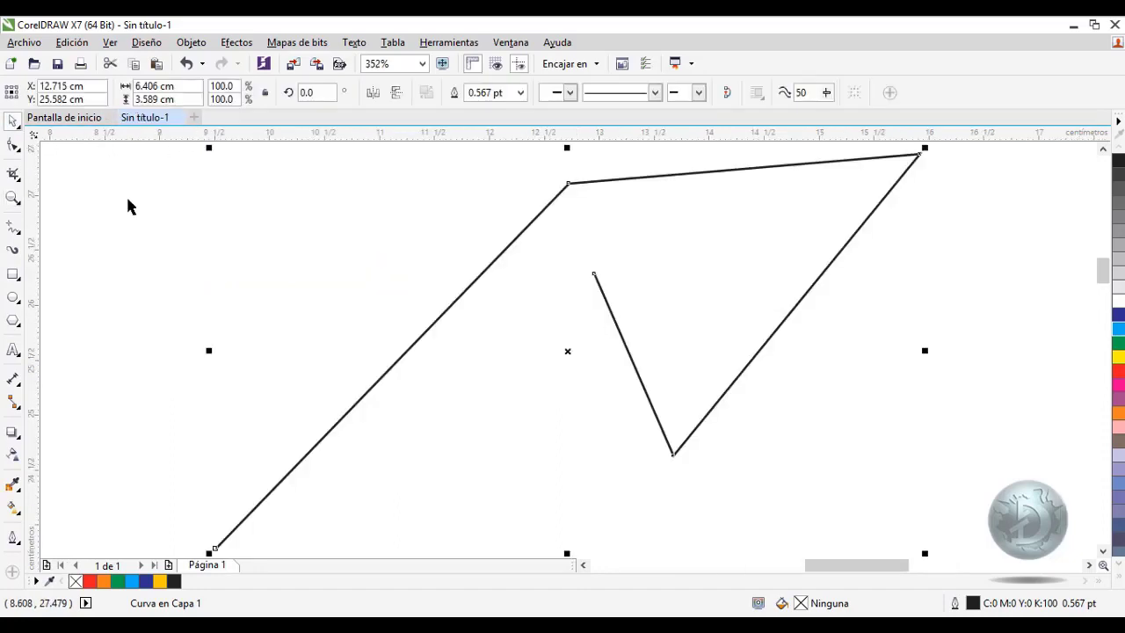
left_click(416, 292)
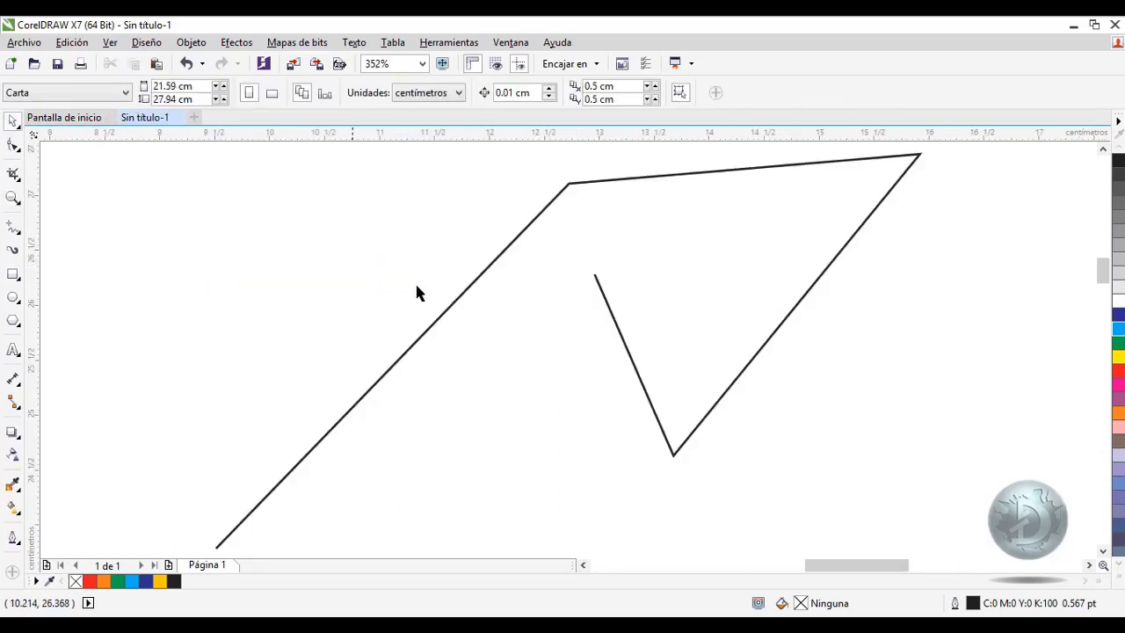
Step: Move the polyline about 0.3 cm to the right and 0.1 cm up
left_click(12, 198)
left_click_drag(531, 151, 624, 217)
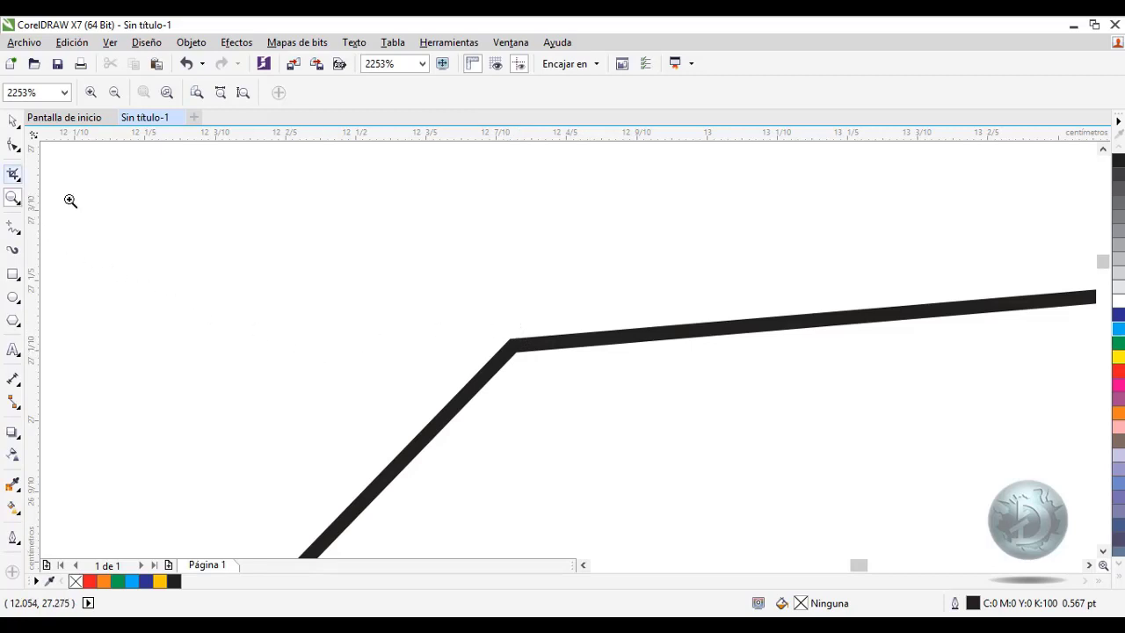
left_click(12, 120)
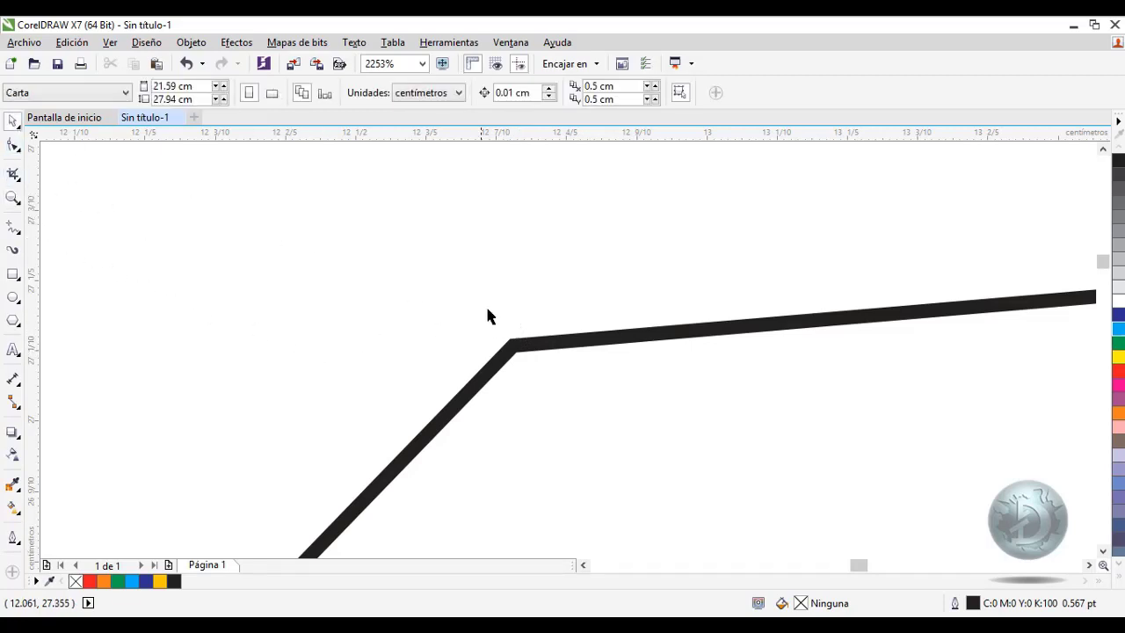
left_click_drag(538, 354, 726, 313)
Step: Set the polyline's outline width to 1.5 pt with rounded corners, and apply the outline settings
left_click(13, 198)
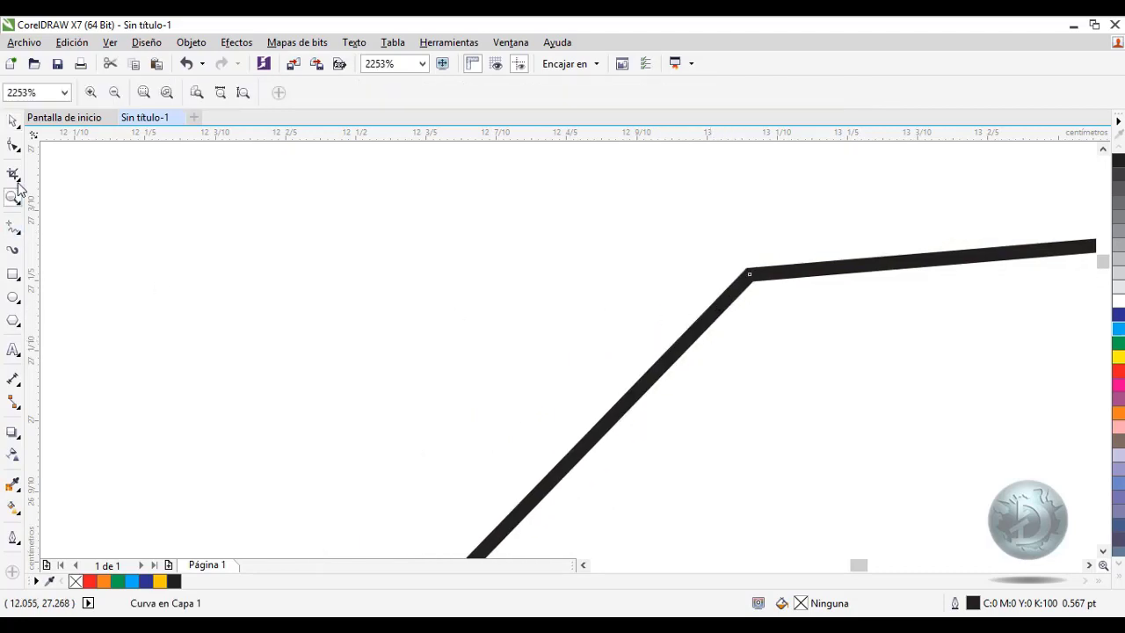
left_click(164, 94)
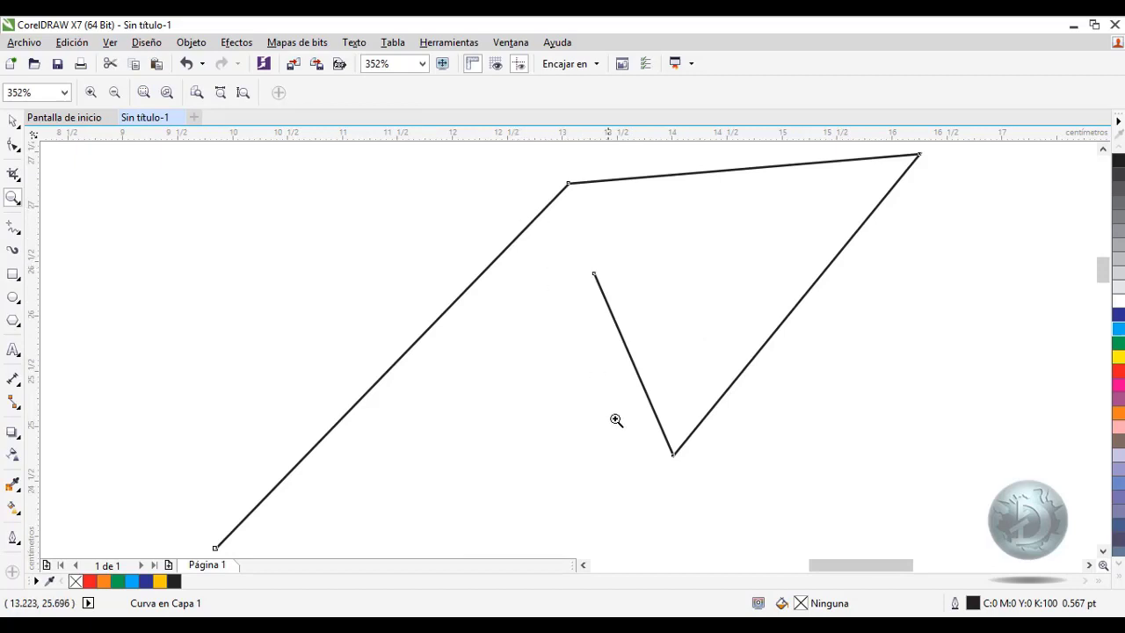
left_click_drag(611, 486, 764, 382)
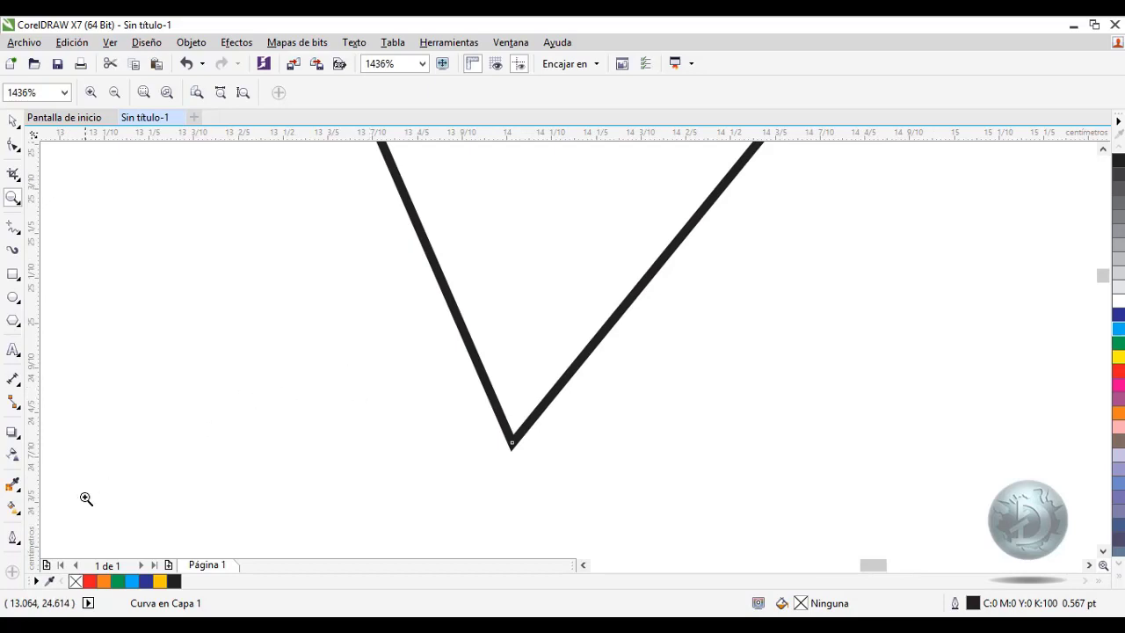
left_click(15, 541)
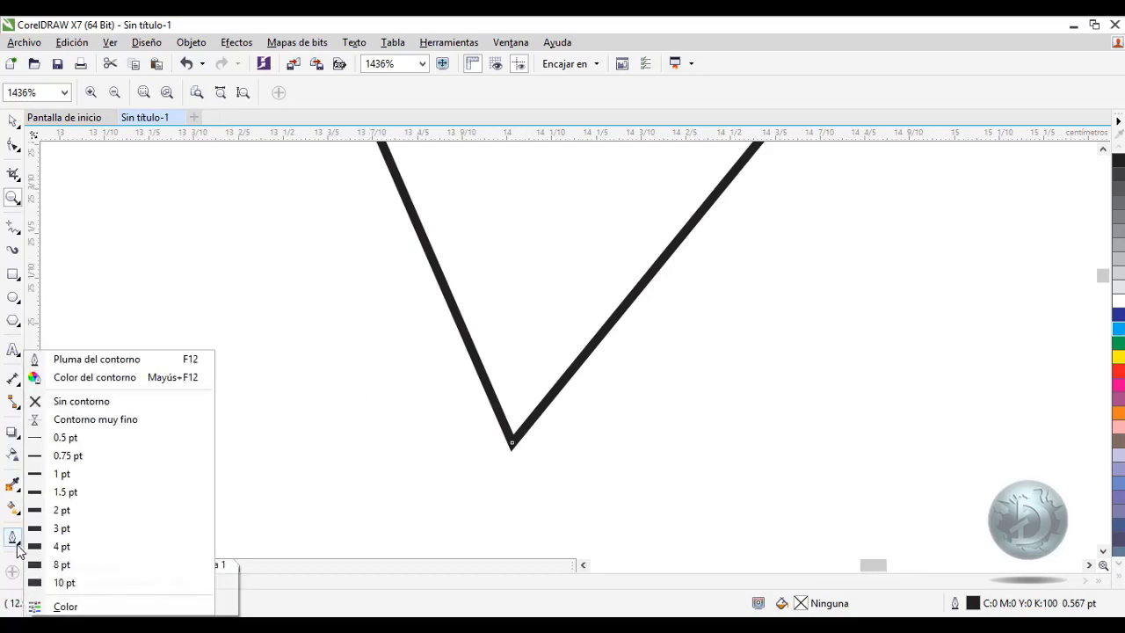
left_click(141, 361)
left_click_drag(538, 145, 859, 195)
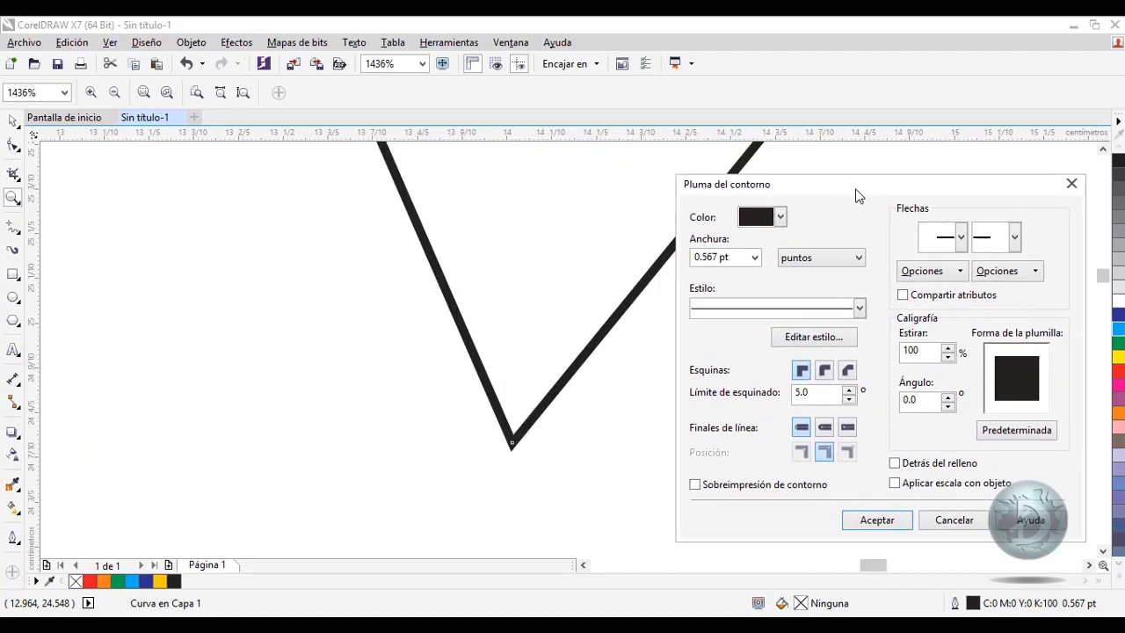
left_click(754, 258)
left_click(728, 333)
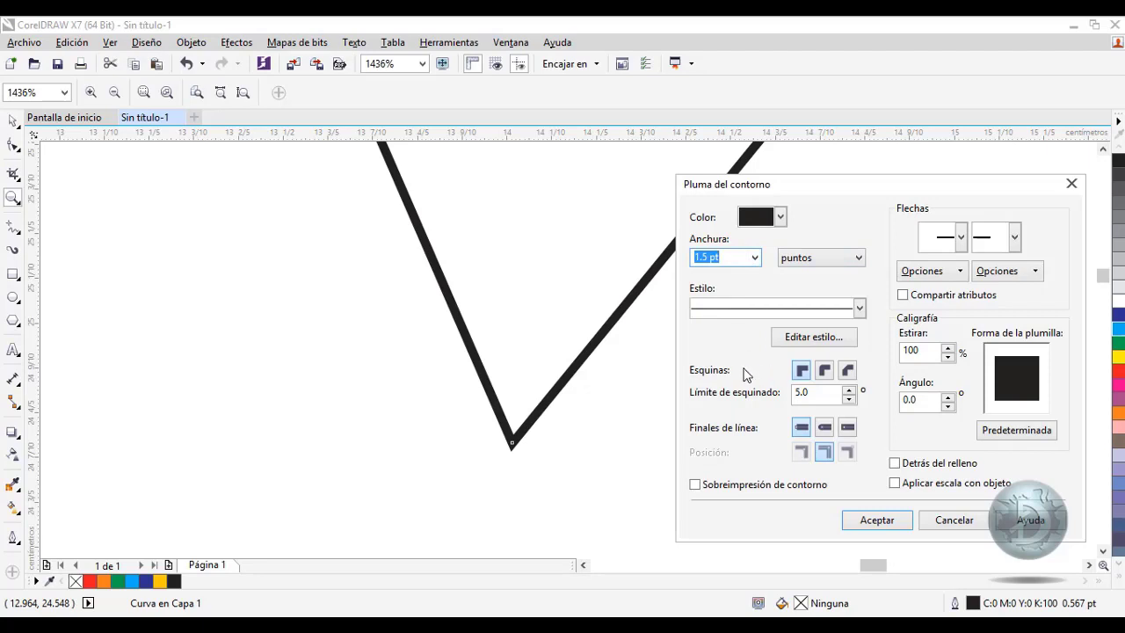
left_click(825, 374)
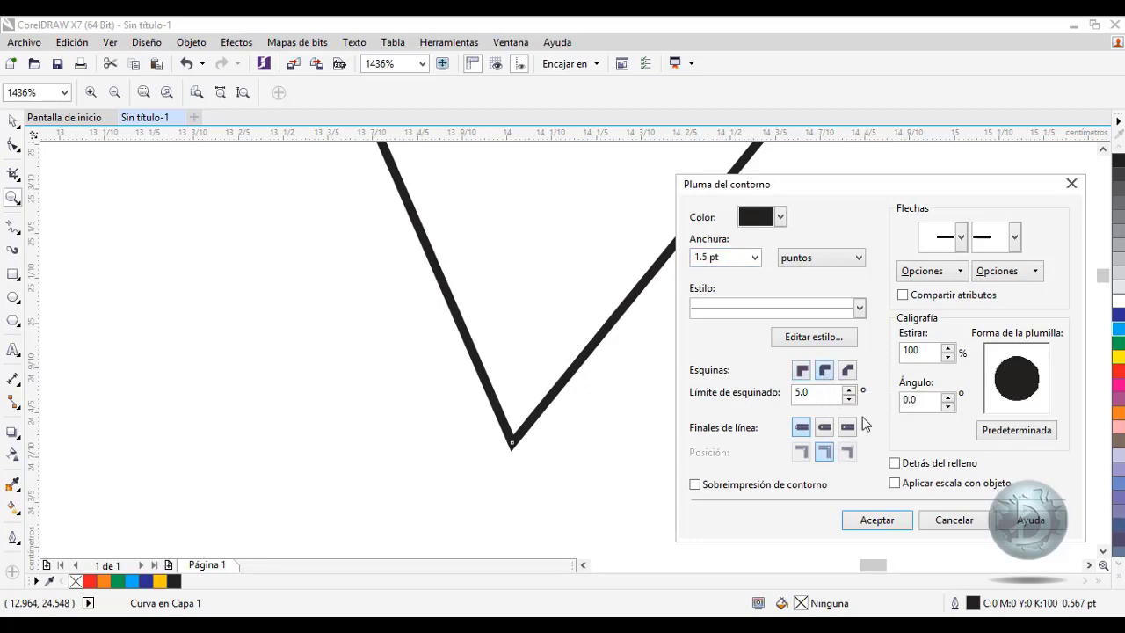
left_click(876, 520)
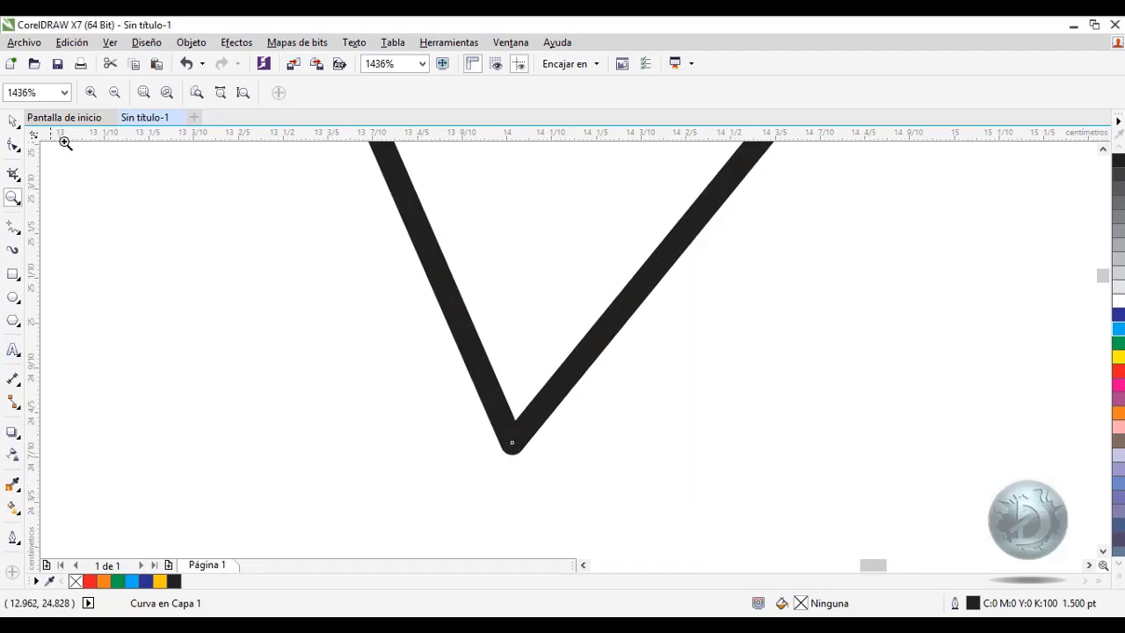
Step: Examine the rounded corners at the polyline's two upper vertices up close, and return to the view of the whole shape
left_click(143, 92)
left_click_drag(546, 163, 623, 214)
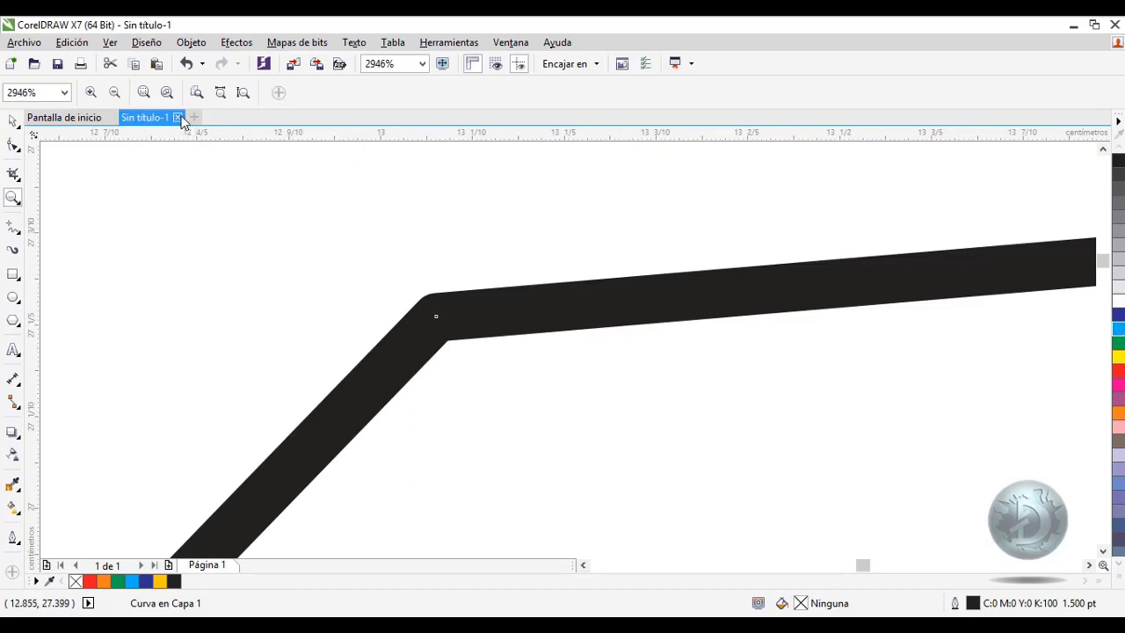
left_click(143, 92)
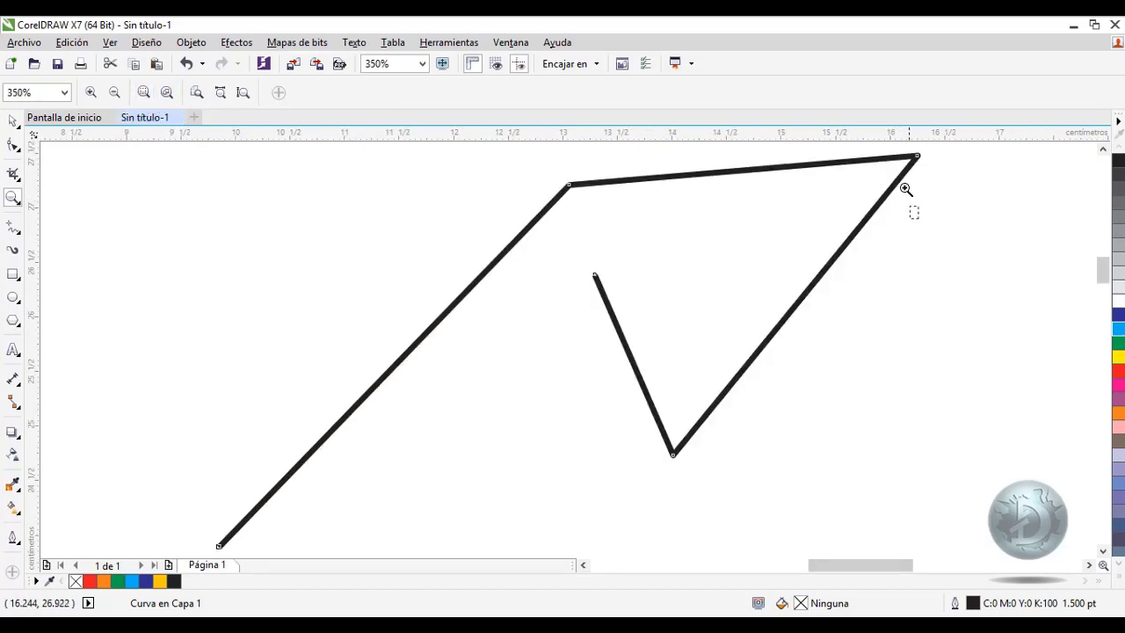
left_click_drag(906, 189, 879, 176)
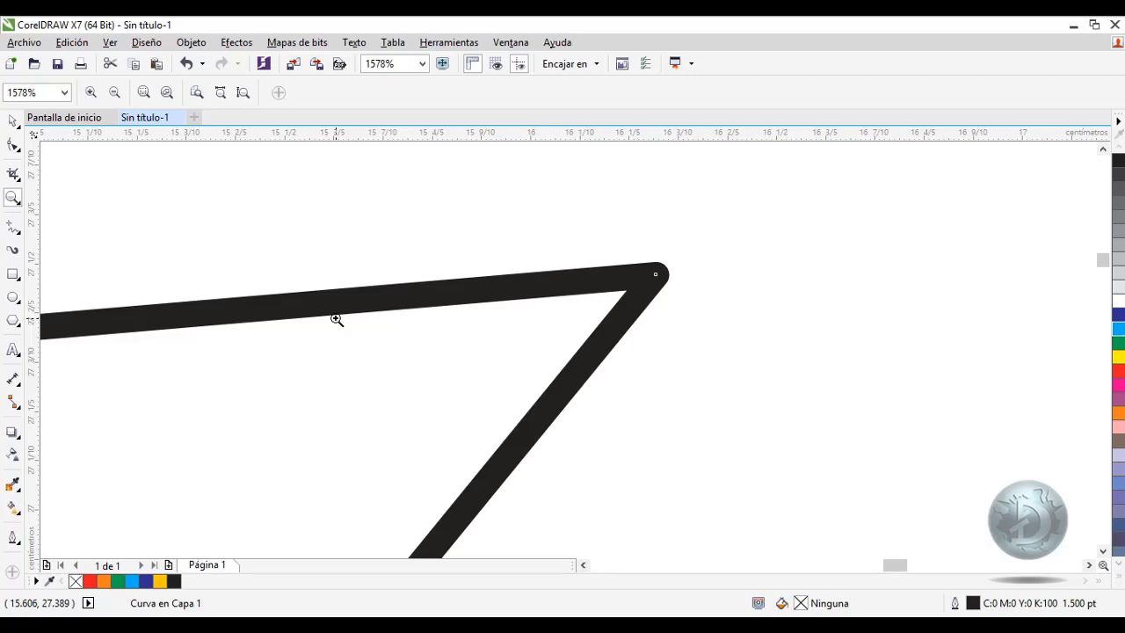
left_click(144, 93)
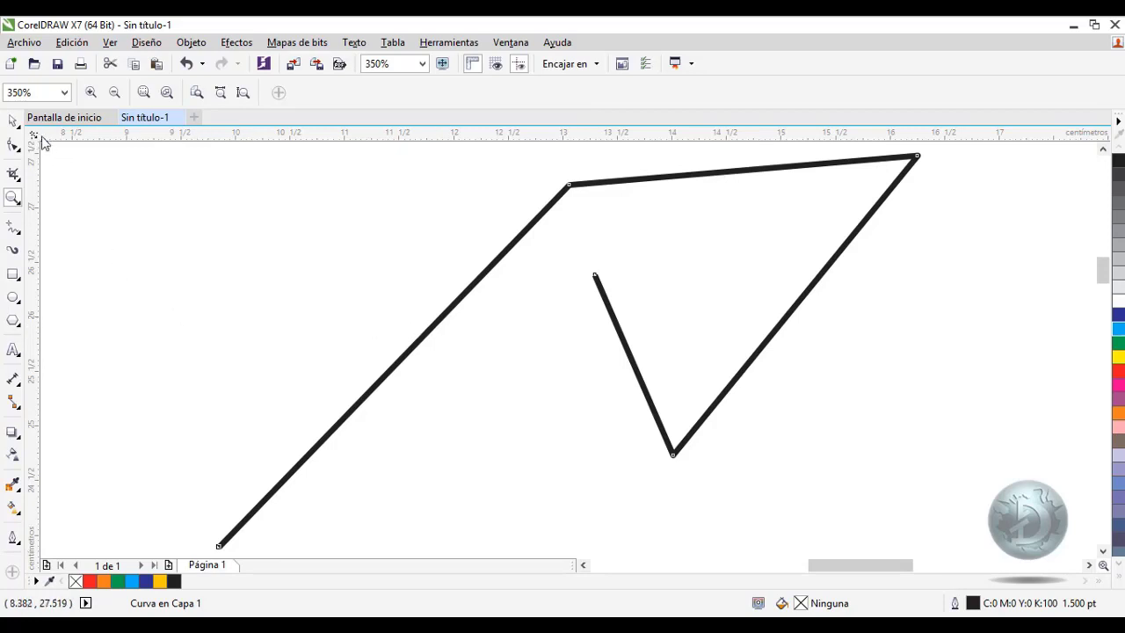
left_click(13, 145)
left_click(11, 121)
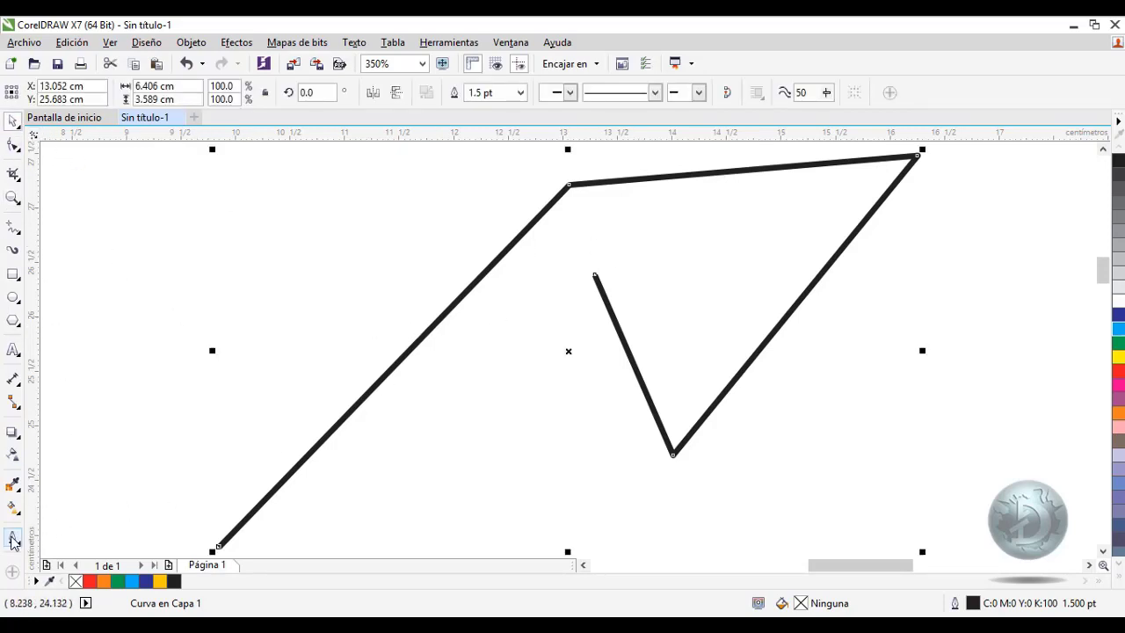
Step: Open the outline pen settings with the polyline's sharp upper corner in close view, and review the available width units and line styles
left_click(13, 198)
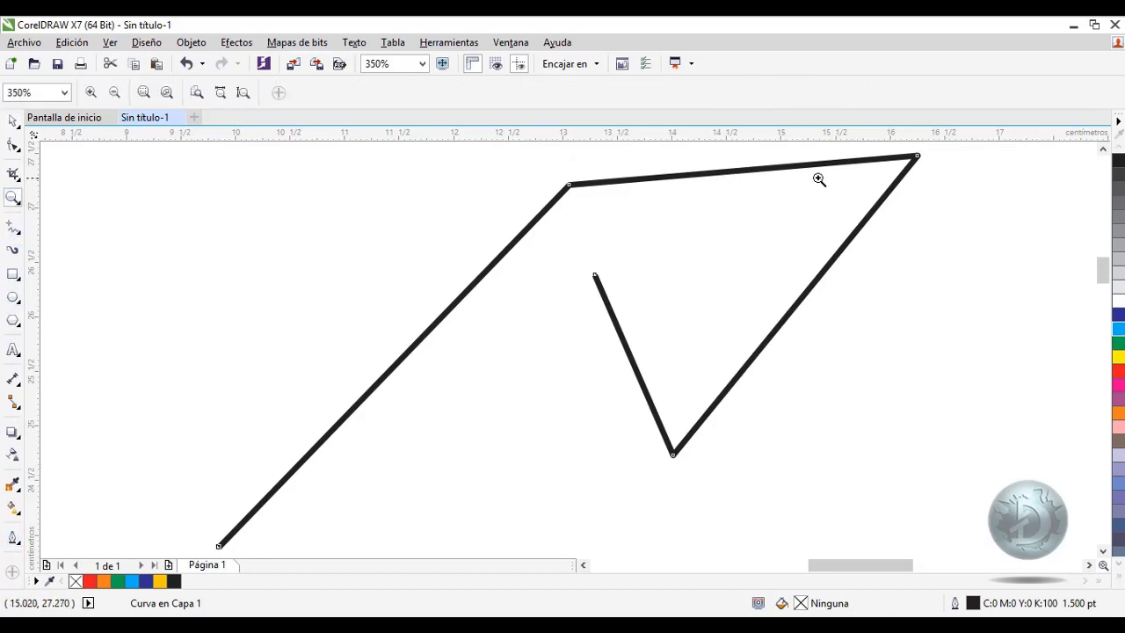
left_click_drag(821, 229, 967, 158)
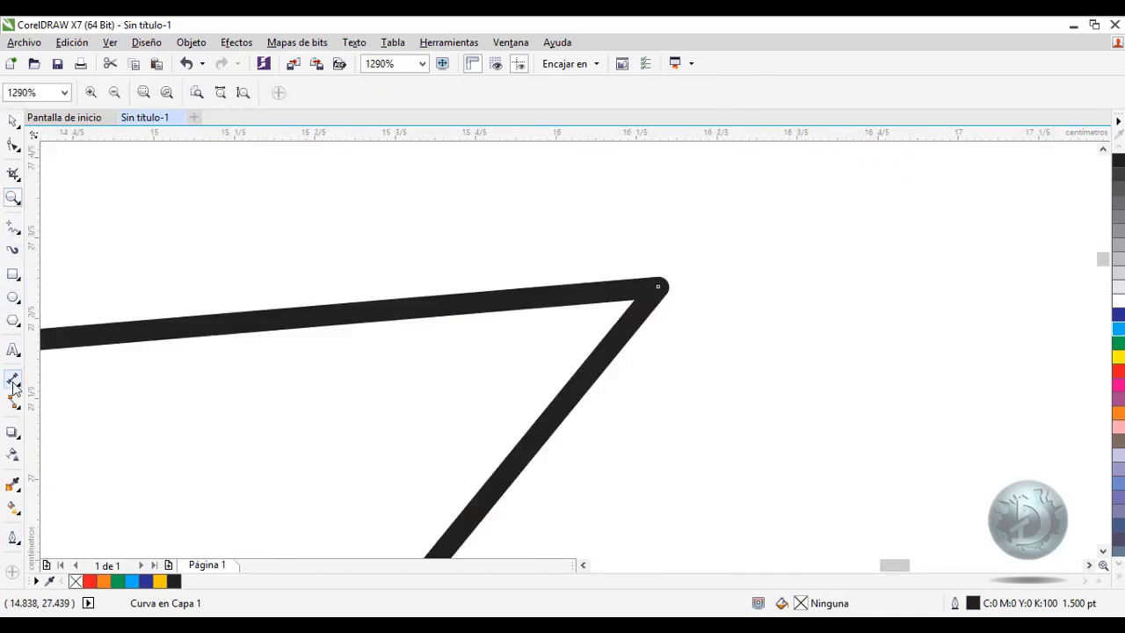
left_click(13, 536)
left_click(101, 360)
left_click_drag(536, 145, 256, 183)
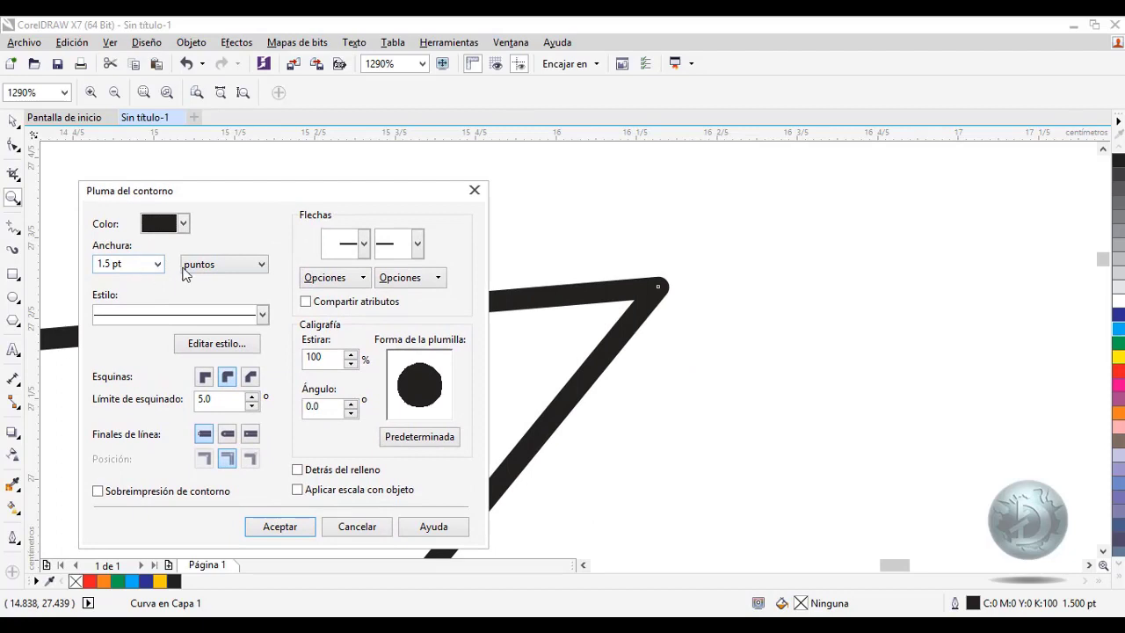
left_click(252, 268)
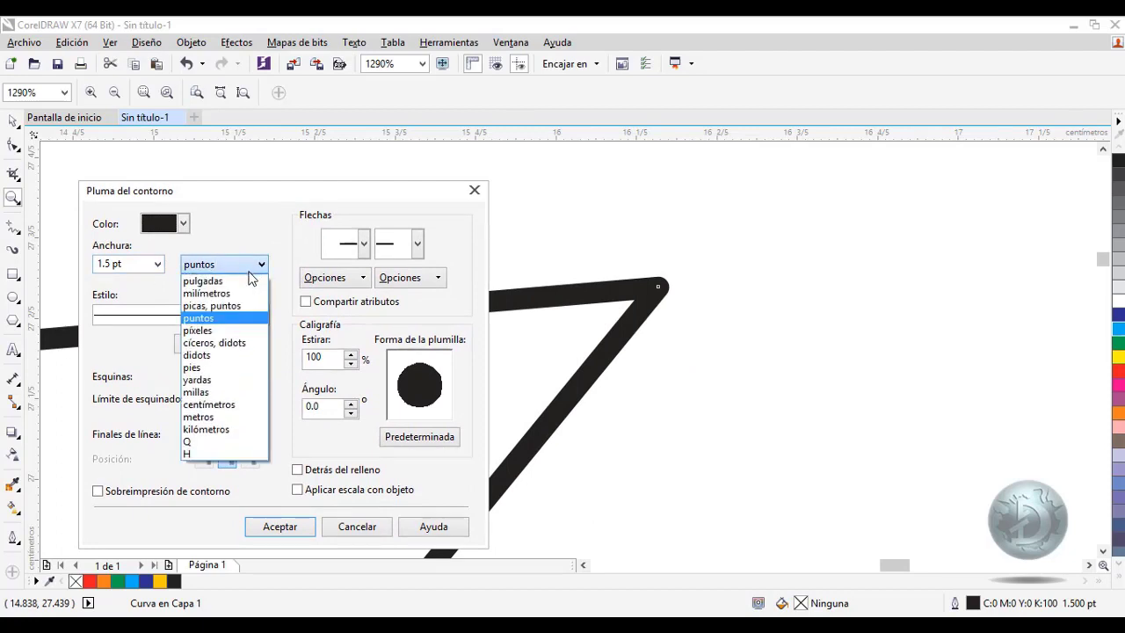
key("Escape")
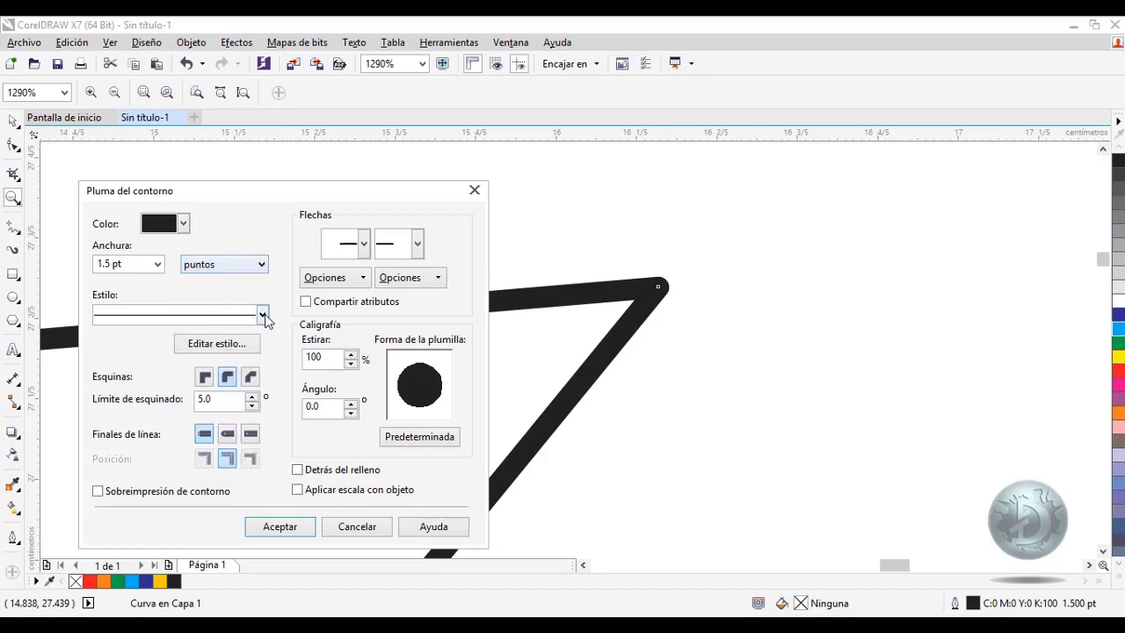
left_click(262, 314)
mouse_move(267, 351)
left_mouse_down()
mouse_move(269, 441)
mouse_move(269, 355)
left_mouse_up()
left_click(260, 335)
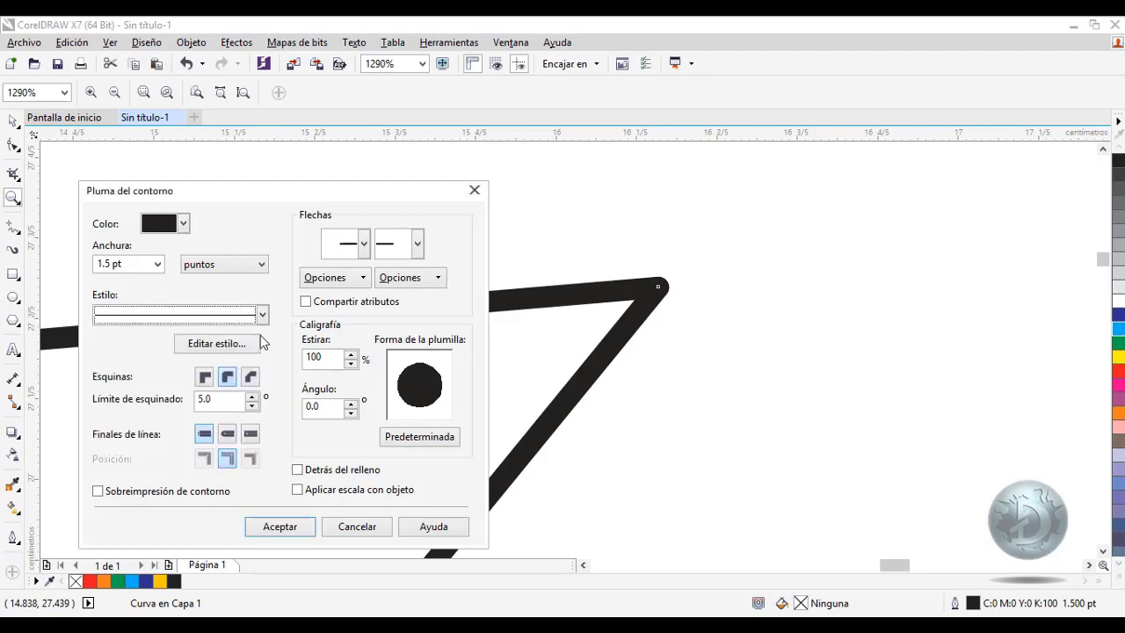
Step: Try the mitred and rounded corner options, and apply bevelled corners to the polyline's outline
left_click(204, 385)
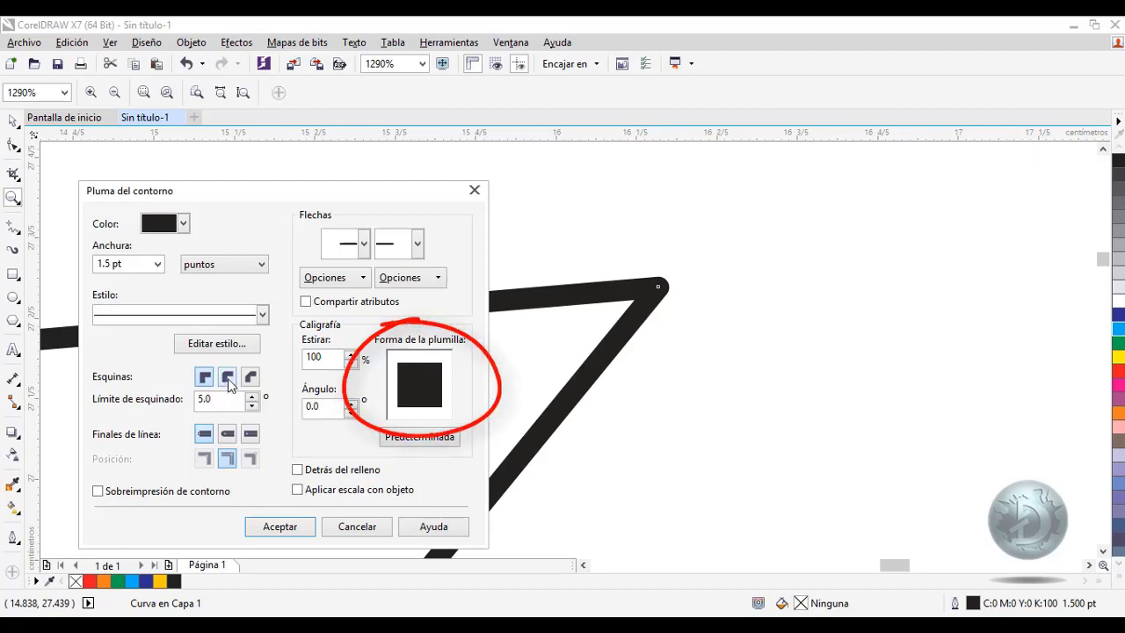
left_click(228, 379)
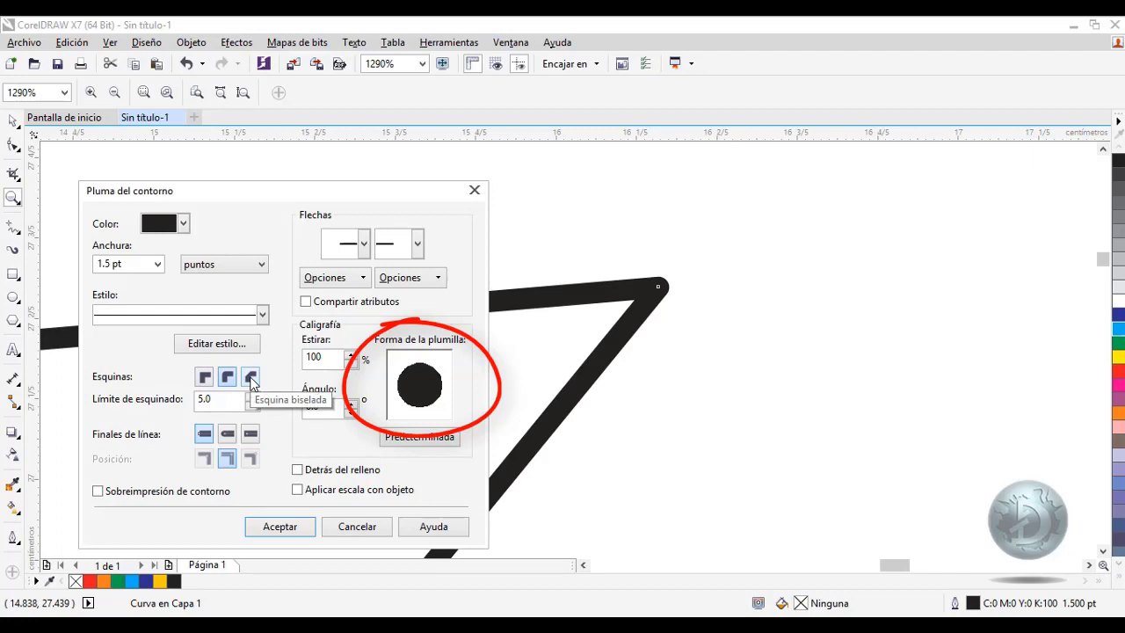
left_click(251, 378)
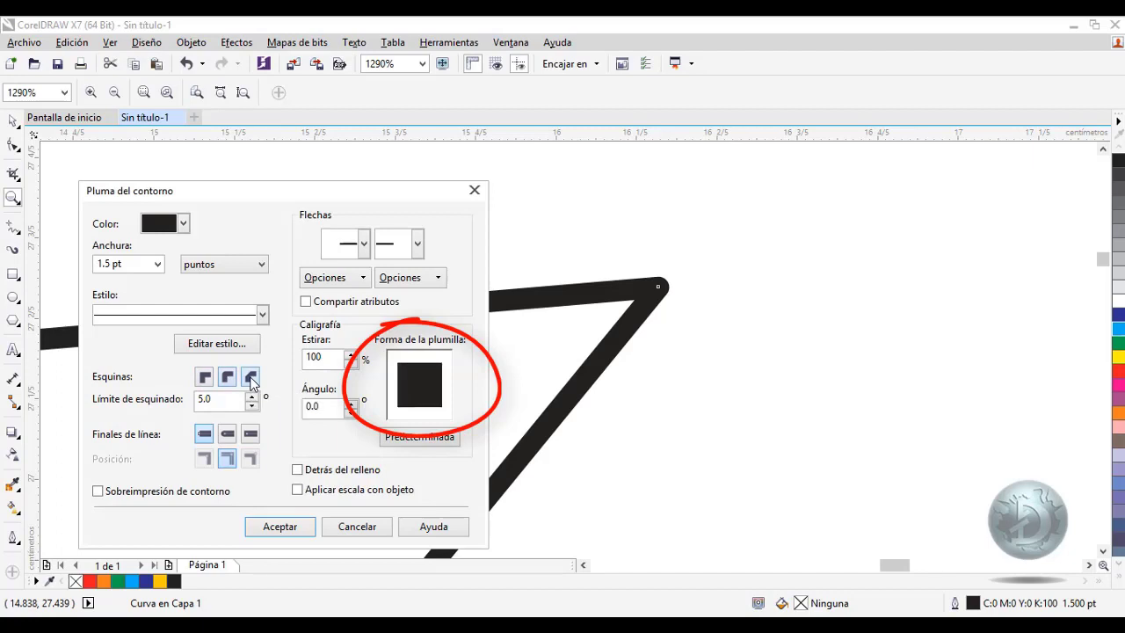
left_click(277, 526)
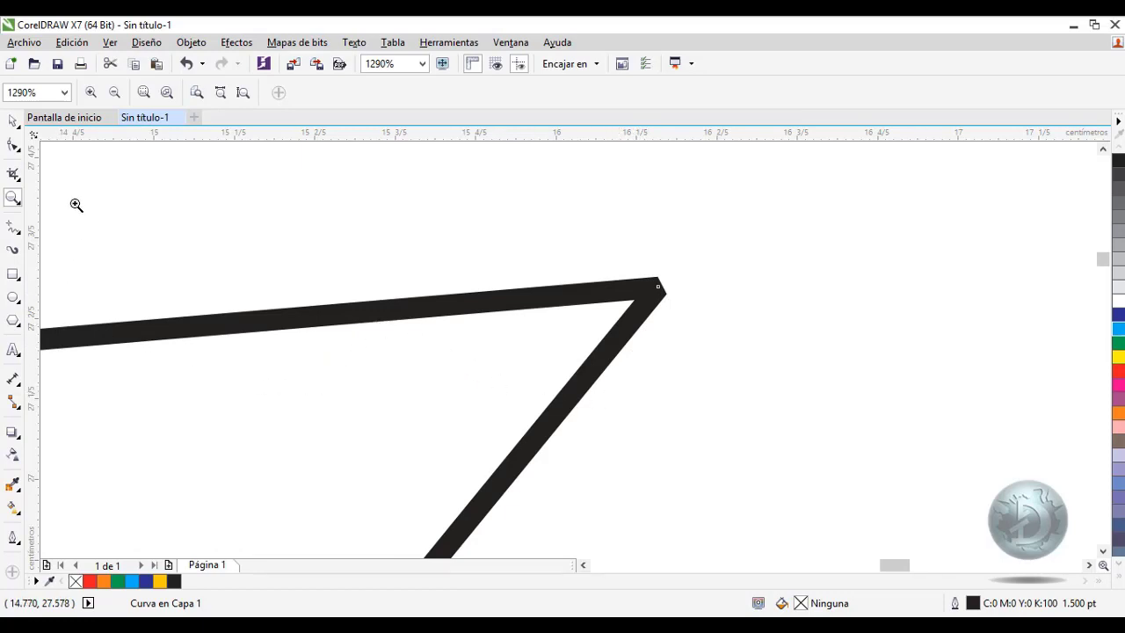
Step: Inspect the line ending at the polyline's lower end, and delete the whole polyline
left_click(197, 93)
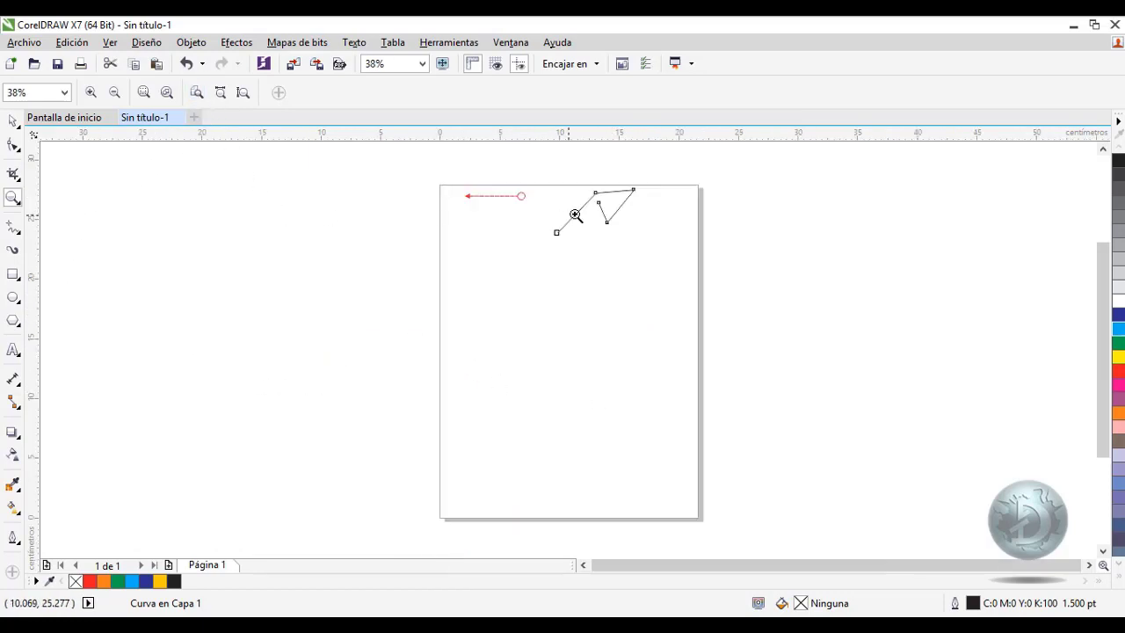
left_click_drag(532, 167, 690, 268)
left_click_drag(264, 392, 424, 460)
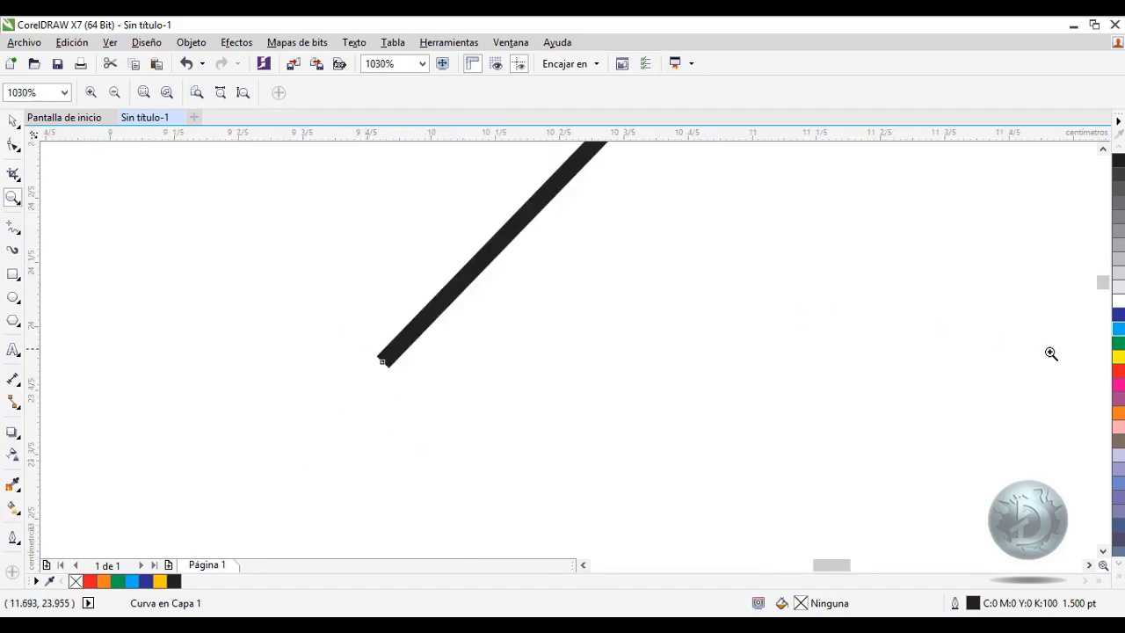
left_click(1103, 149)
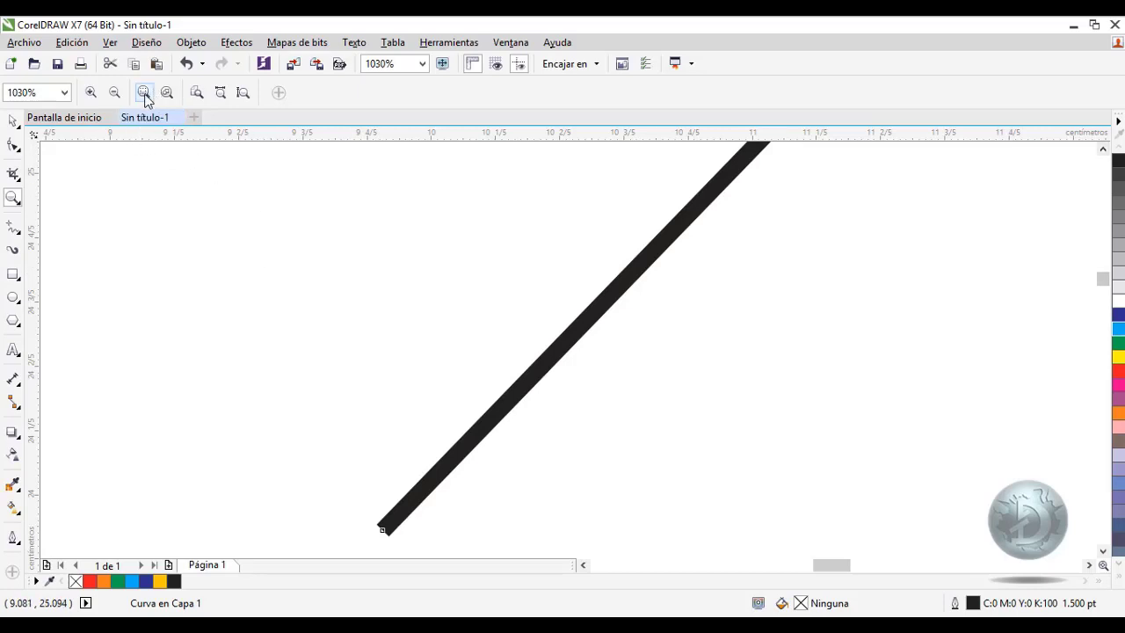
left_click(114, 93)
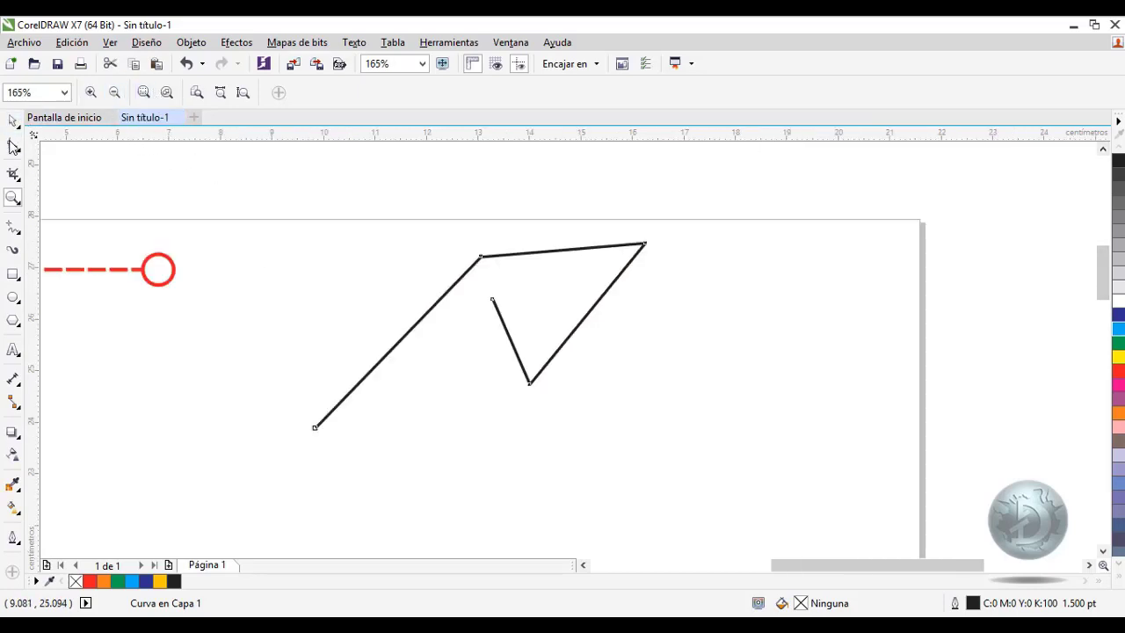
left_click(14, 123)
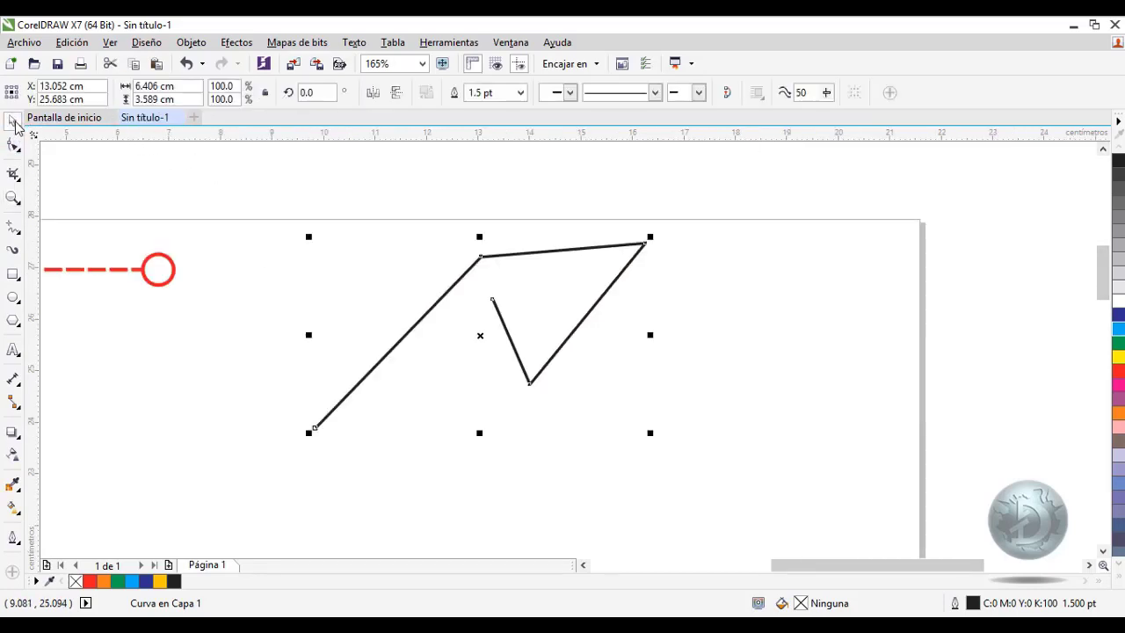
key("Delete")
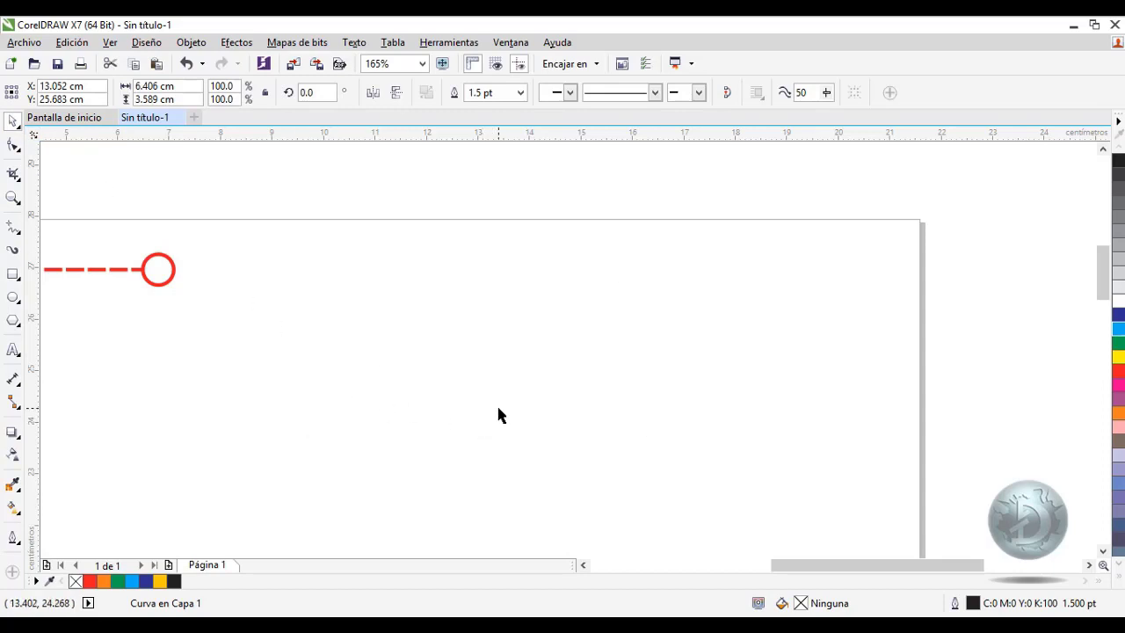
Step: Draw an open, nearly triangular polyline of three connected segments, about 5 by 2.2 cm, beside the dashed arrow with the Freehand tool
left_click(13, 227)
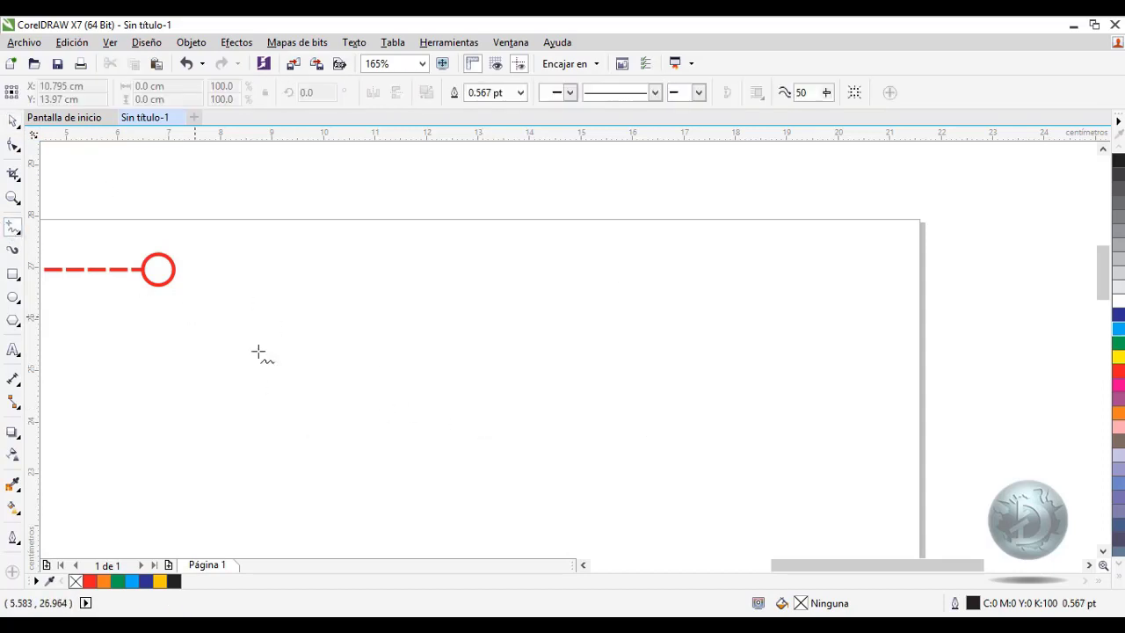
left_click(299, 384)
left_click(530, 281)
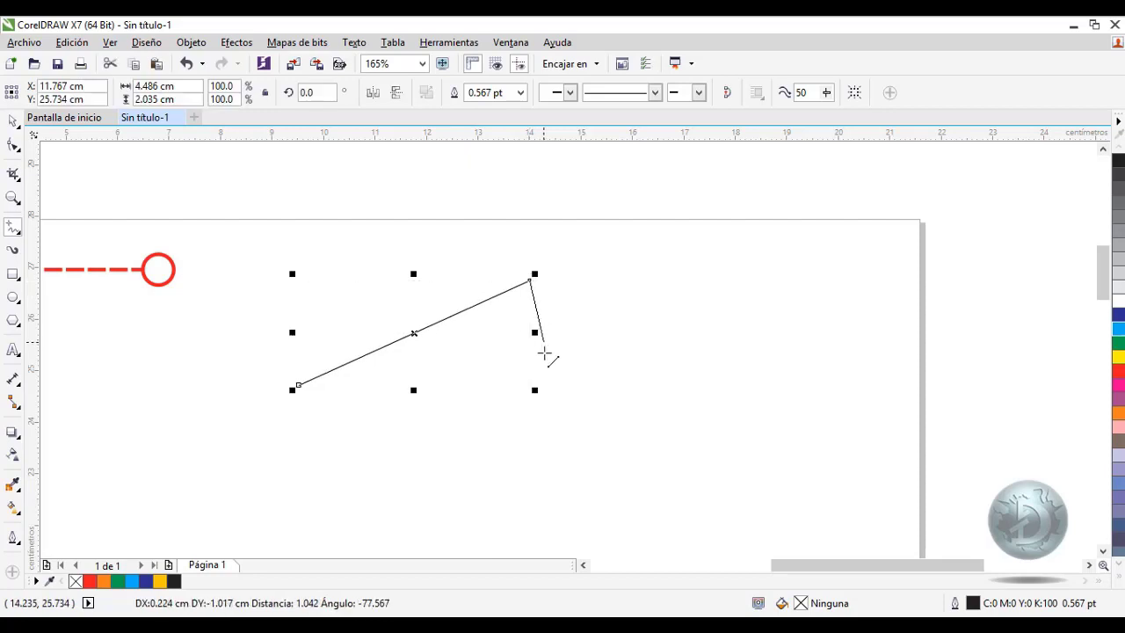
left_click(555, 371)
left_click(318, 393)
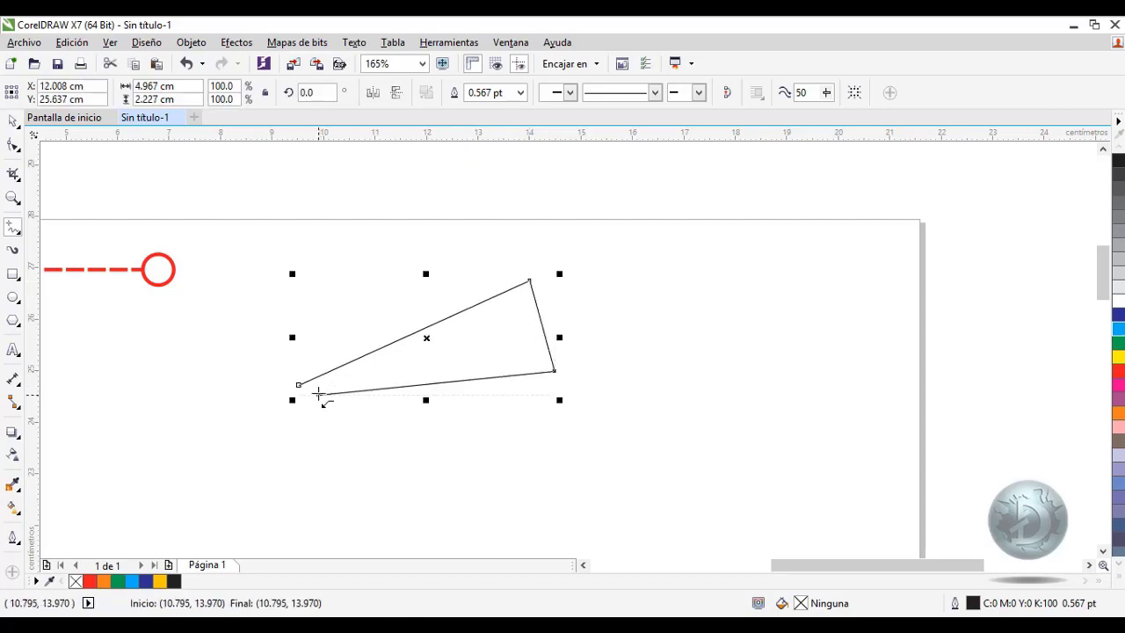
left_click(12, 197)
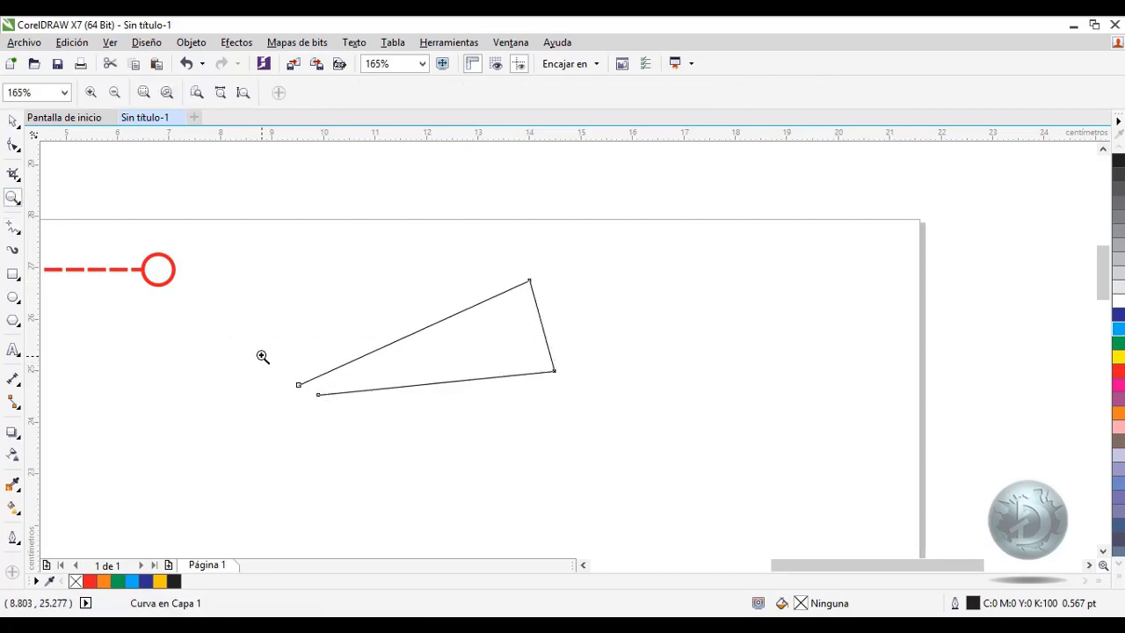
Step: Set the open polyline's outline width to 1.5 pt with rounded line endings
left_click_drag(262, 356, 415, 427)
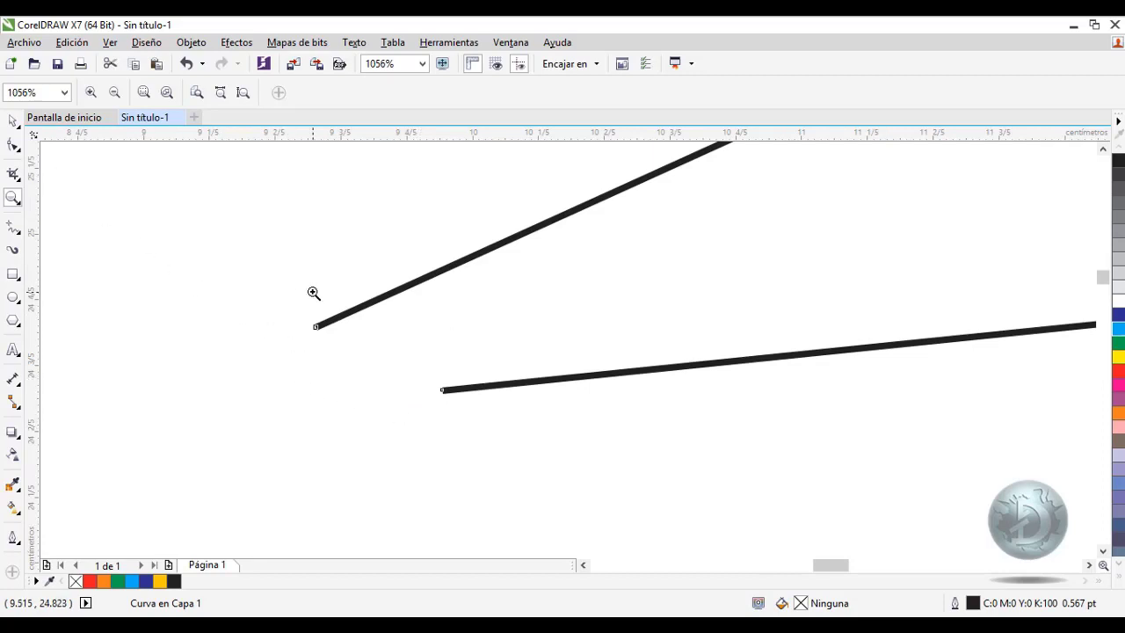
left_click(13, 121)
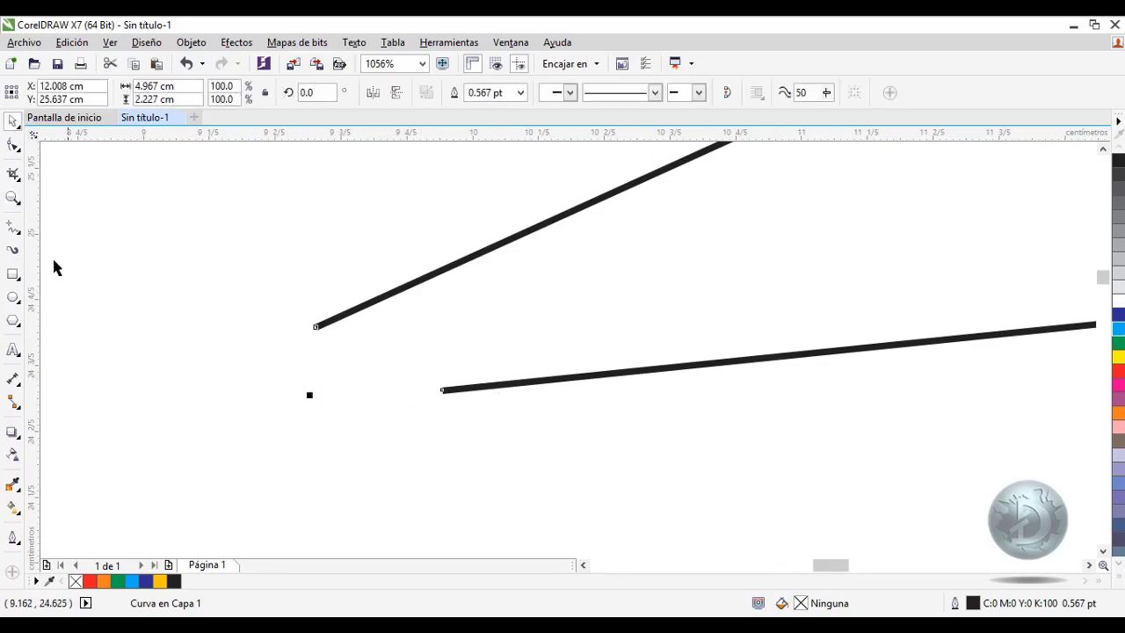
left_click(12, 197)
left_click_drag(211, 287, 527, 431)
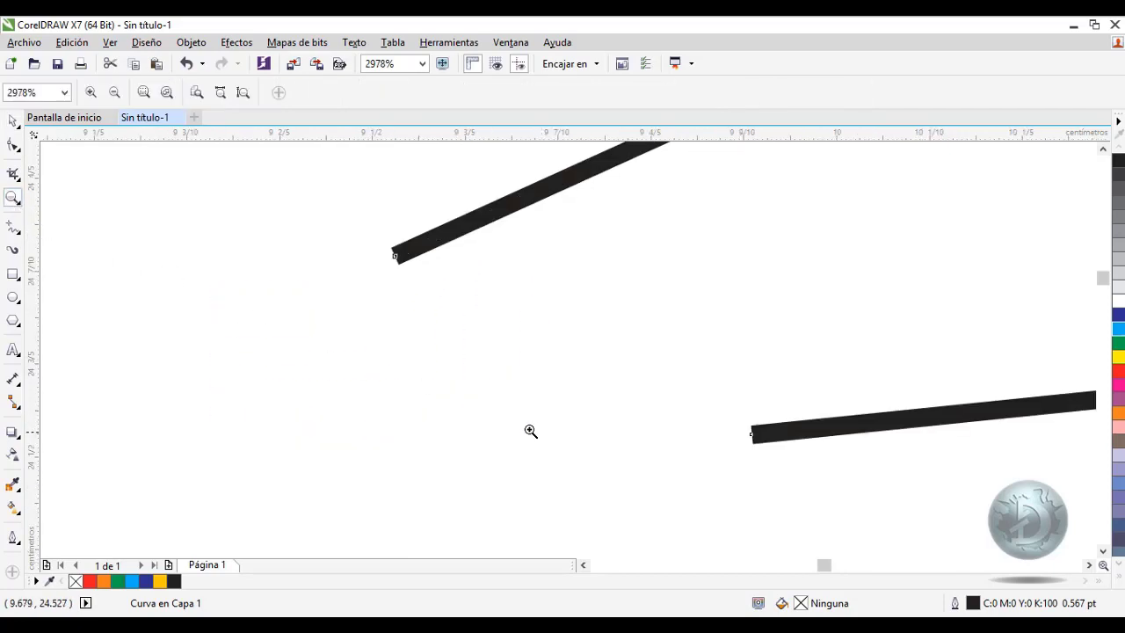
left_click(13, 121)
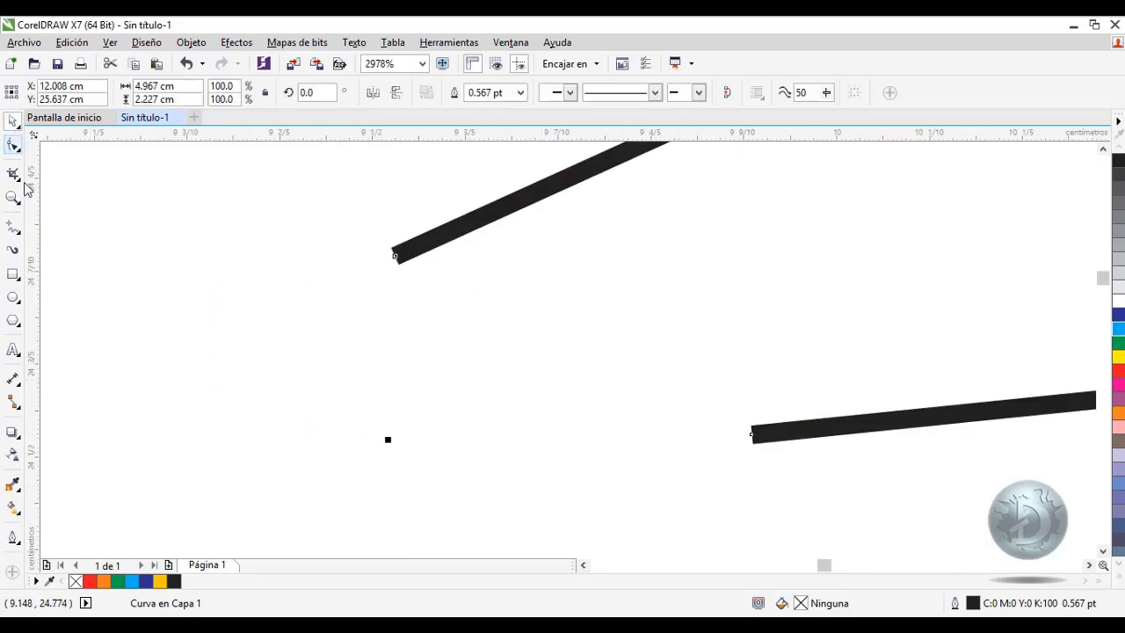
left_click(13, 540)
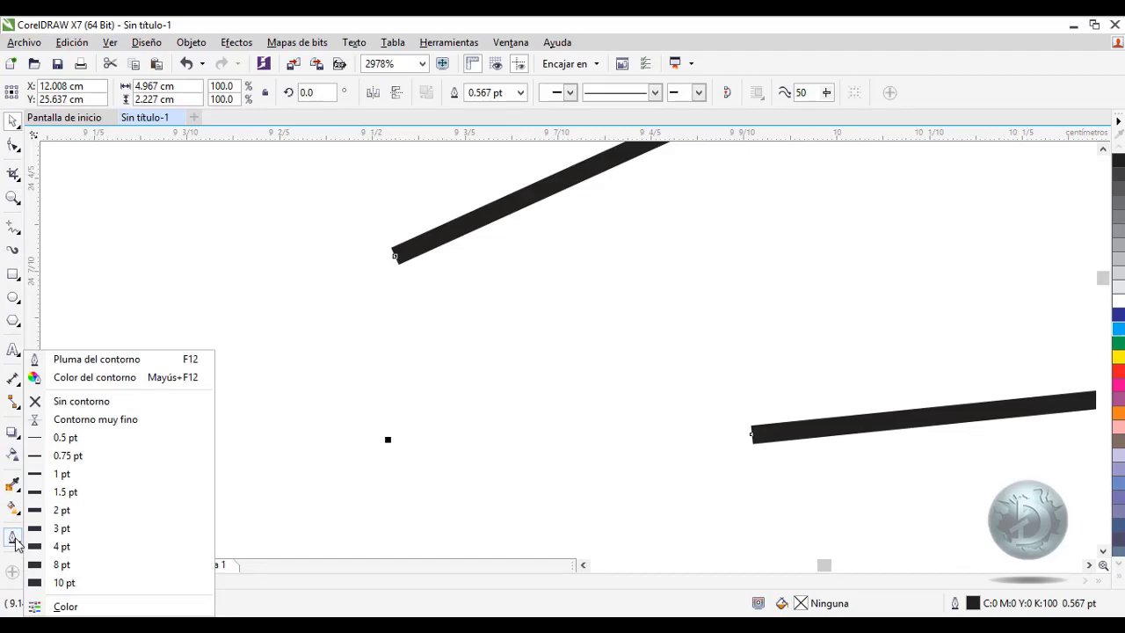
left_click(175, 363)
left_click_drag(583, 151, 903, 39)
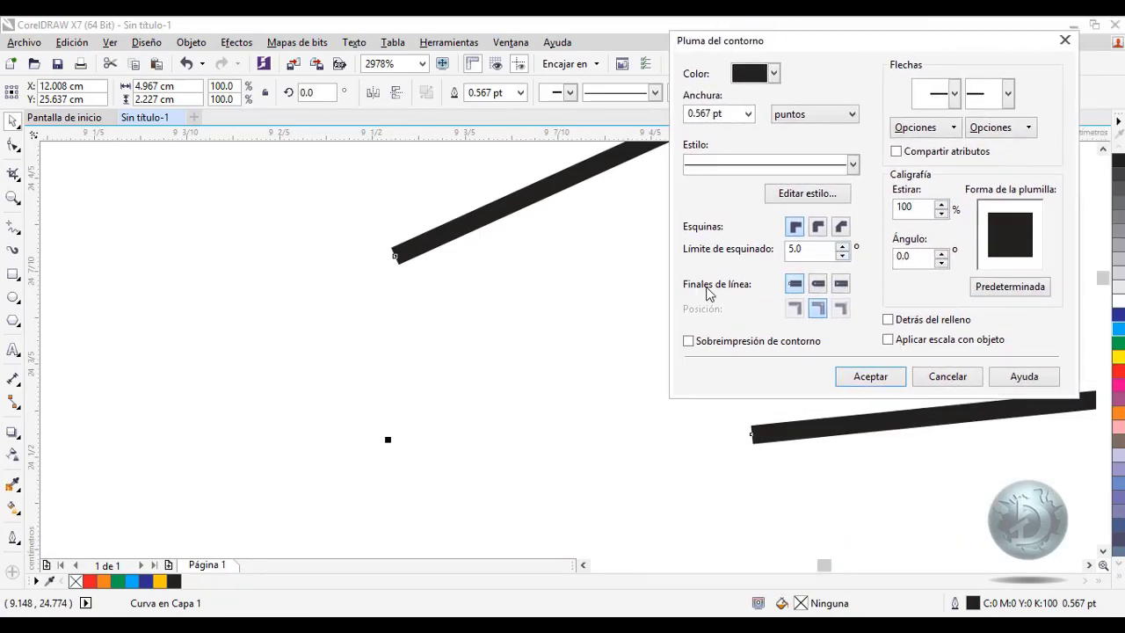
left_click(819, 283)
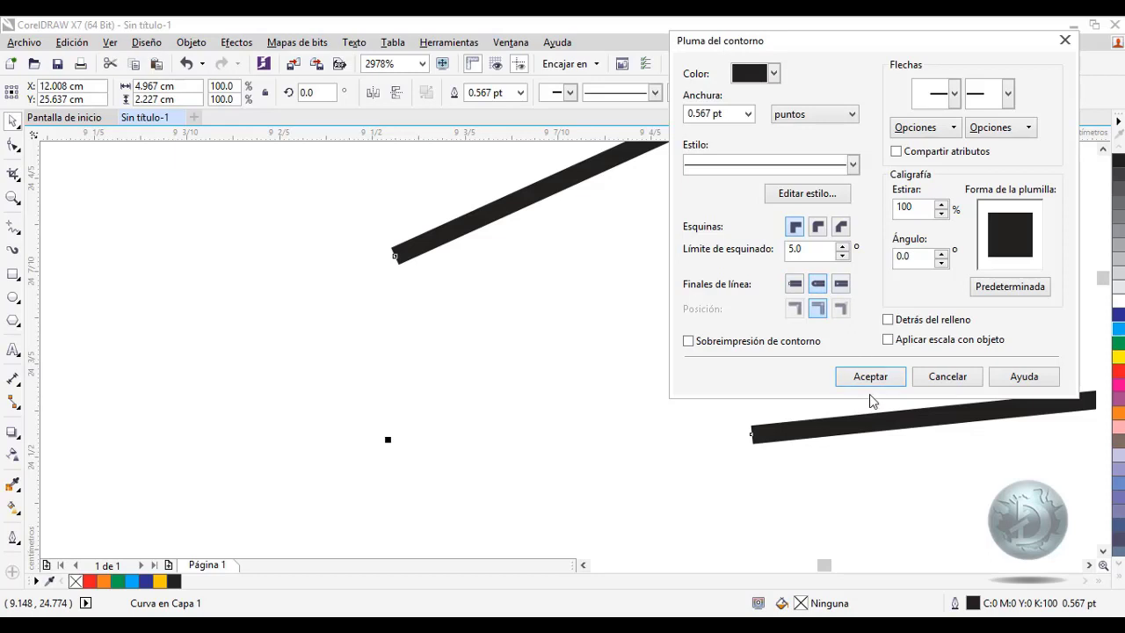
left_click(748, 113)
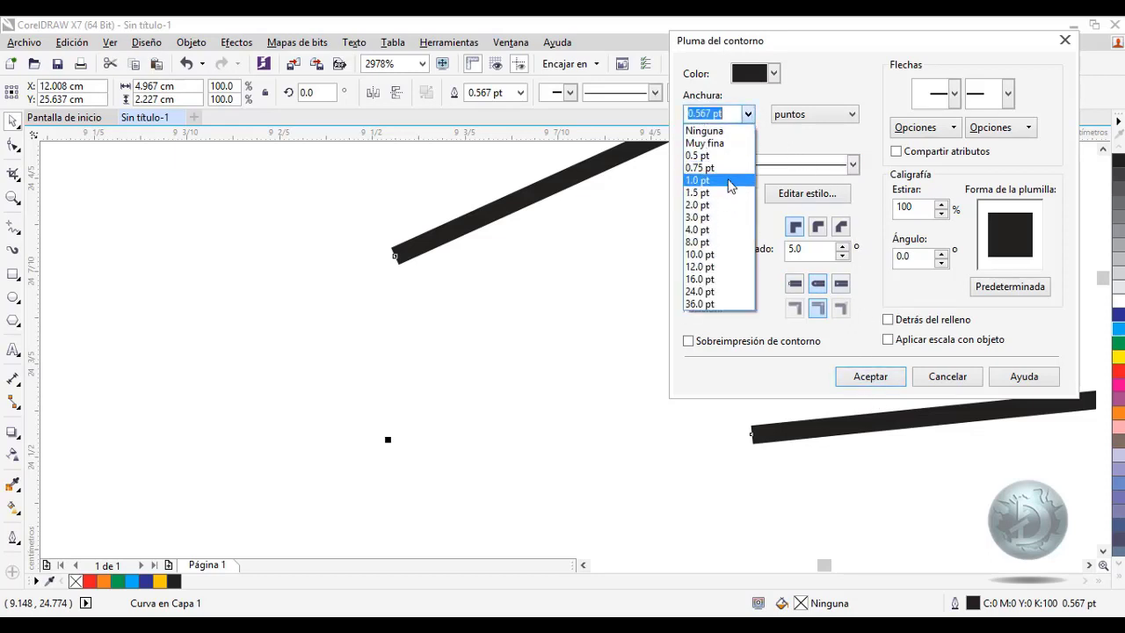
left_click(729, 191)
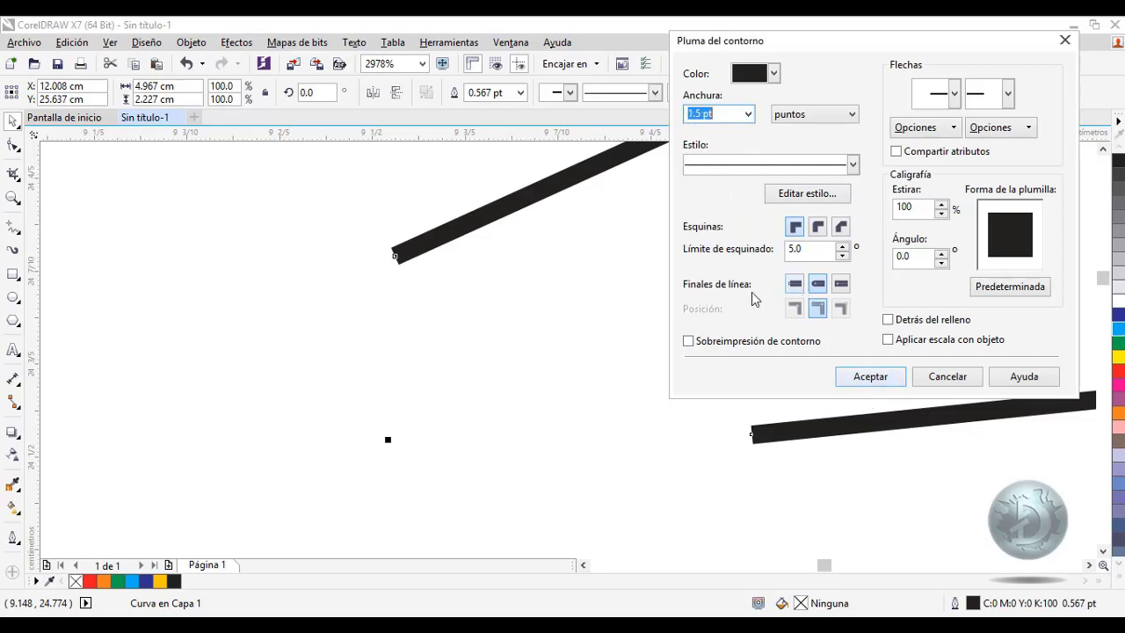
left_click(813, 284)
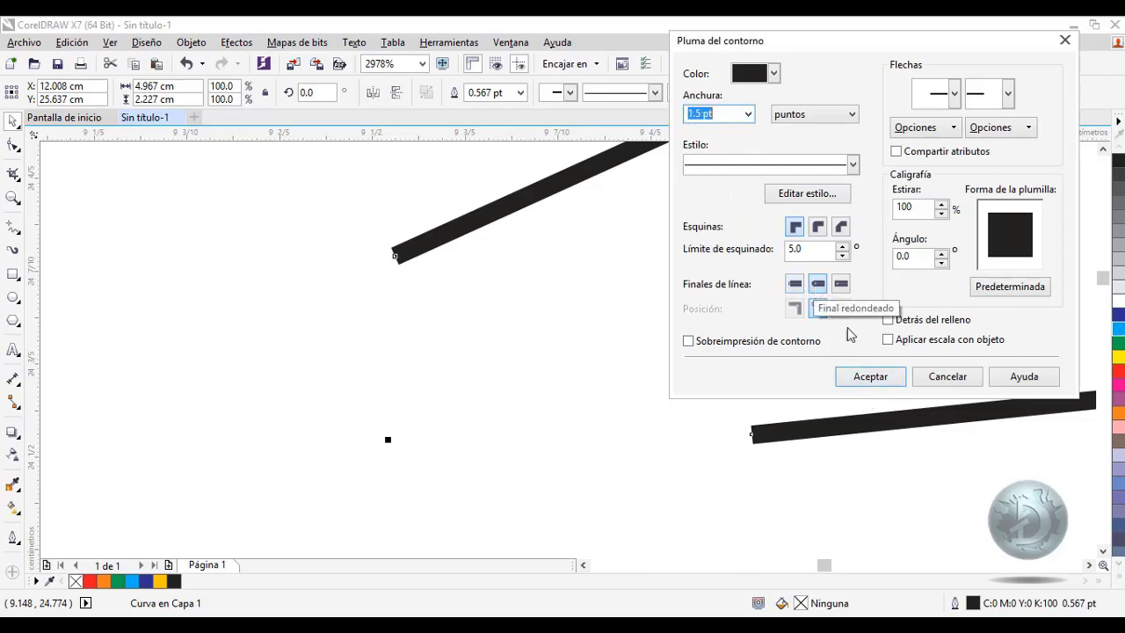
left_click(871, 376)
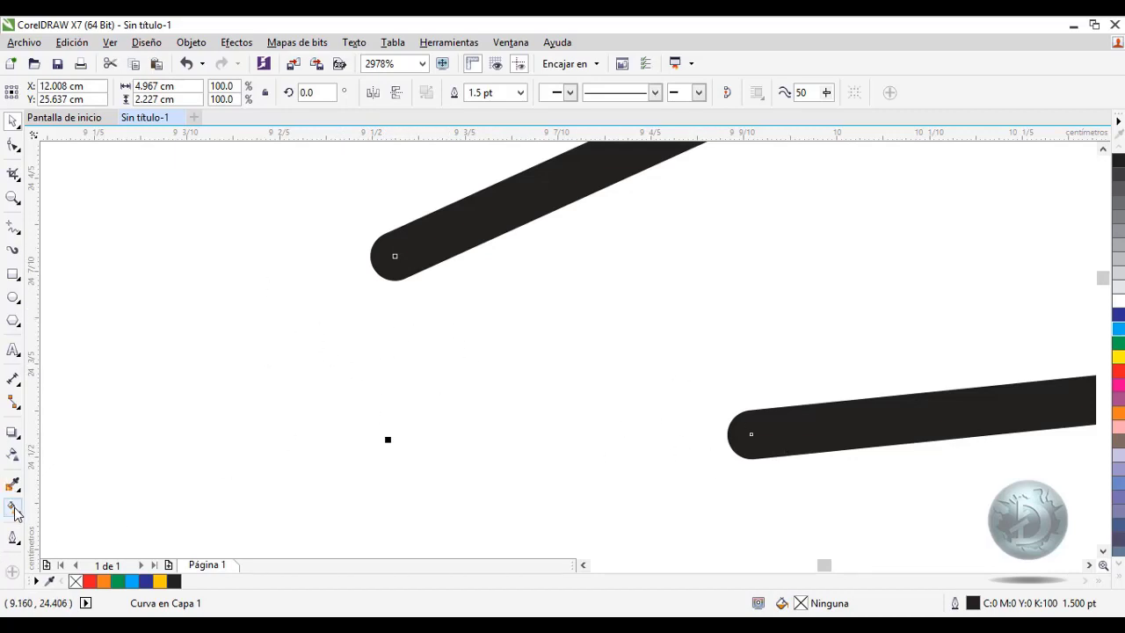
Step: Apply extended square line endings to the polyline's outline
left_click(13, 540)
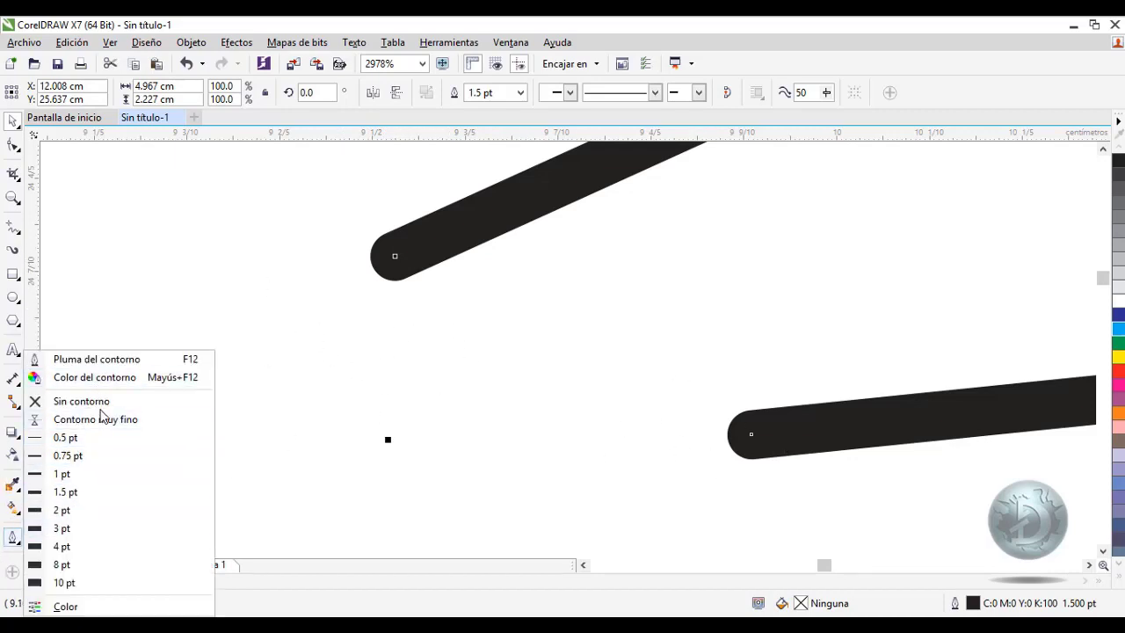
left_click(110, 360)
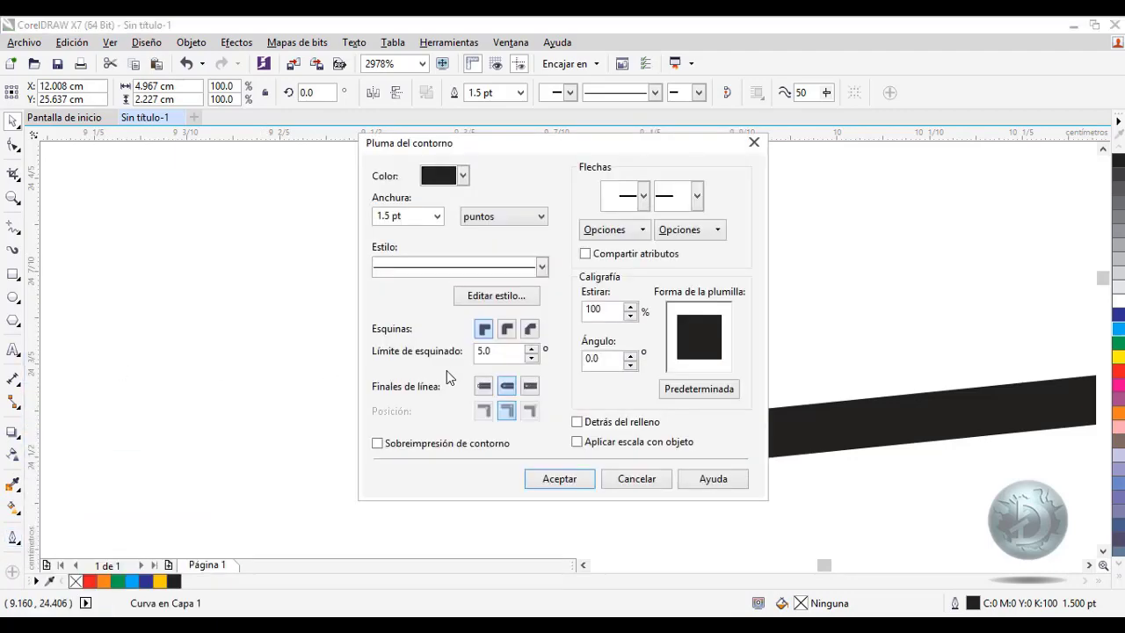
left_click_drag(556, 151, 842, 39)
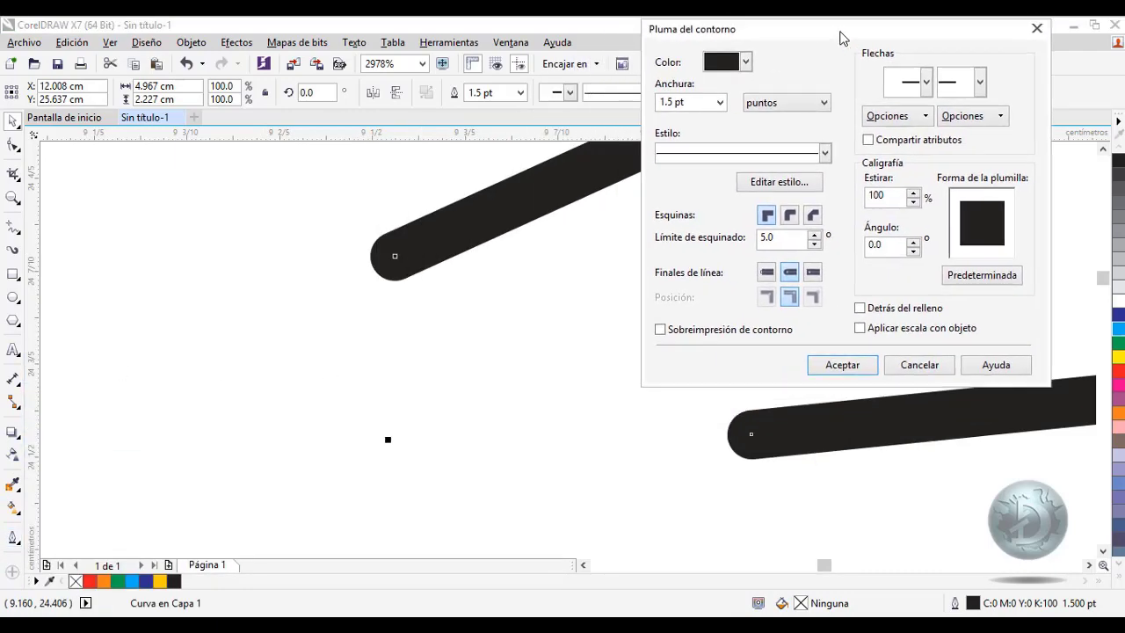
left_click(816, 274)
left_click(846, 367)
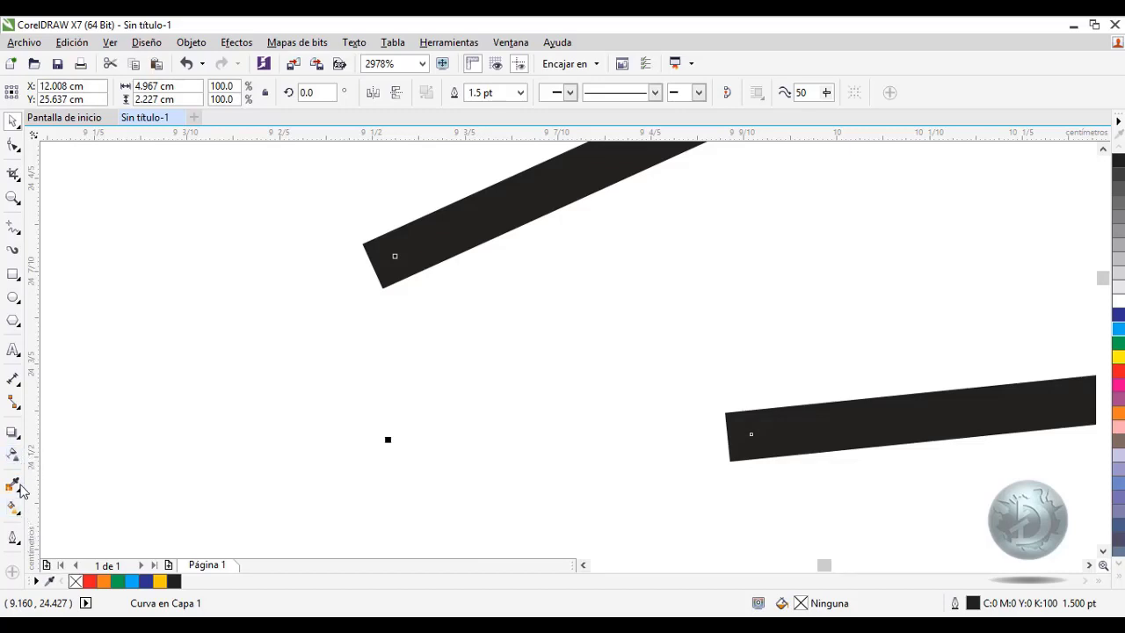
Step: Set the polyline's outline color to pinkish red (M:100 Y:60) and its width to 7 pt
left_click(13, 536)
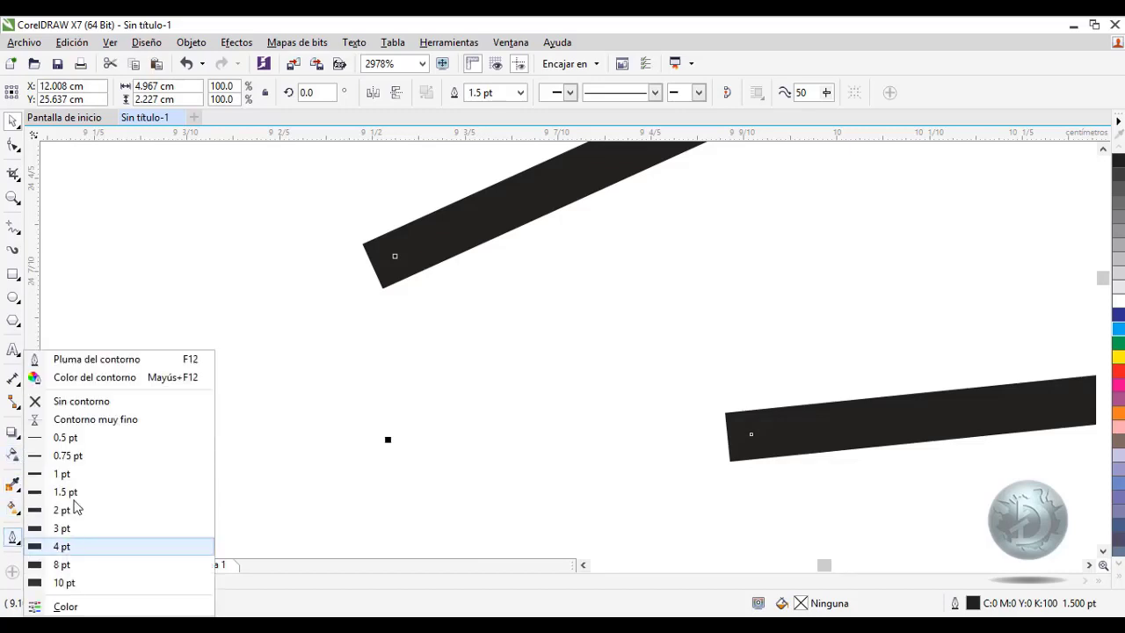
left_click(81, 362)
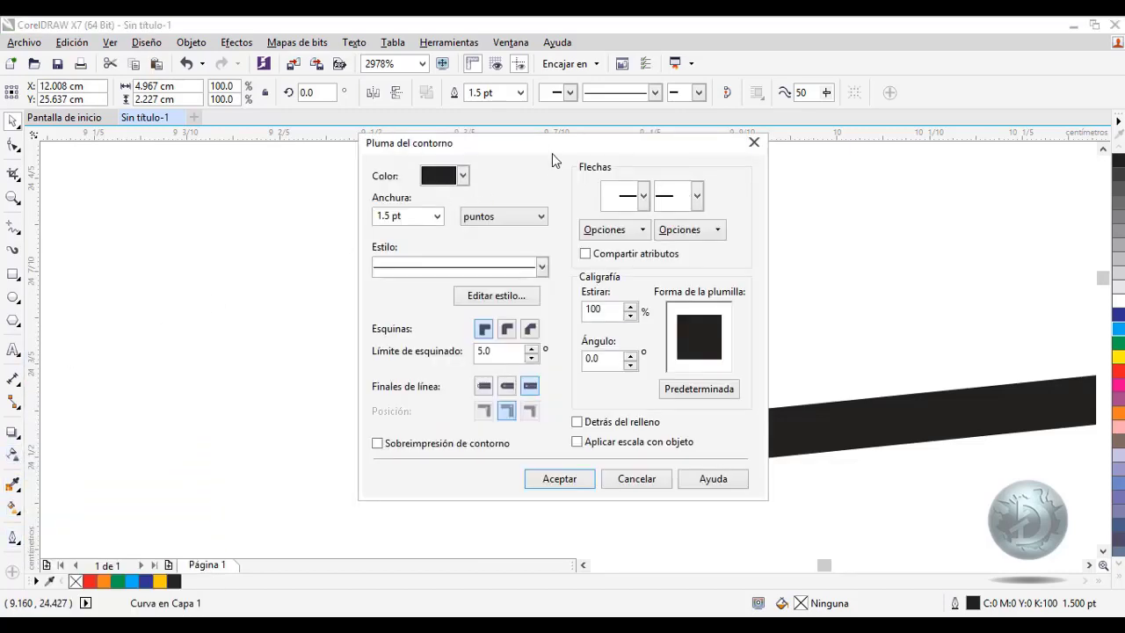
left_click_drag(554, 150, 422, 192)
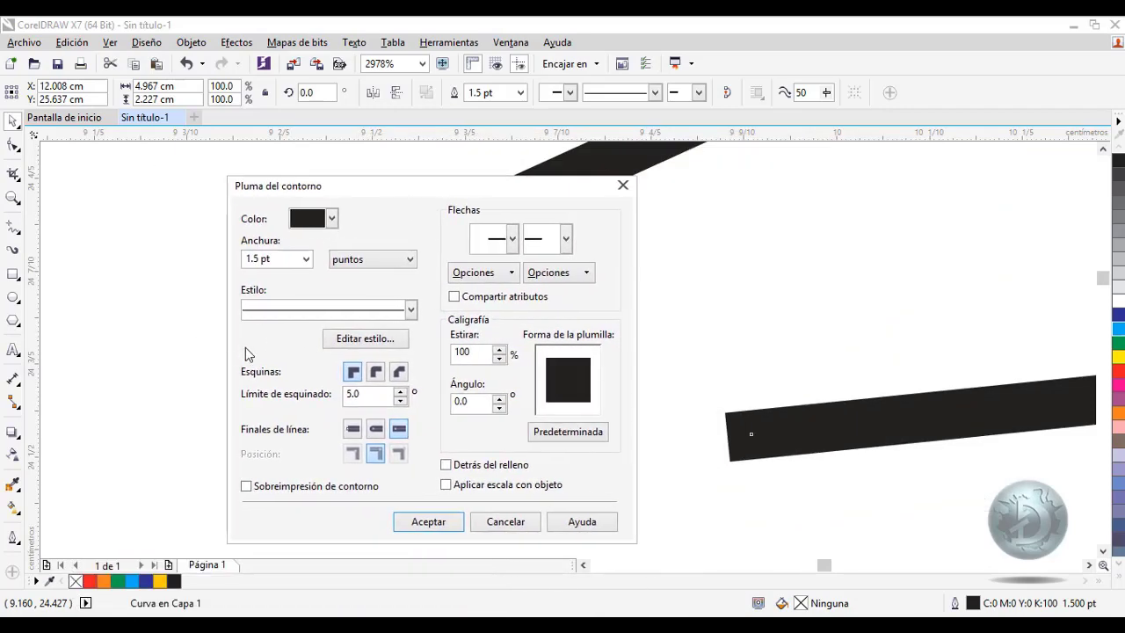
left_click(333, 221)
left_click_drag(375, 260, 364, 309)
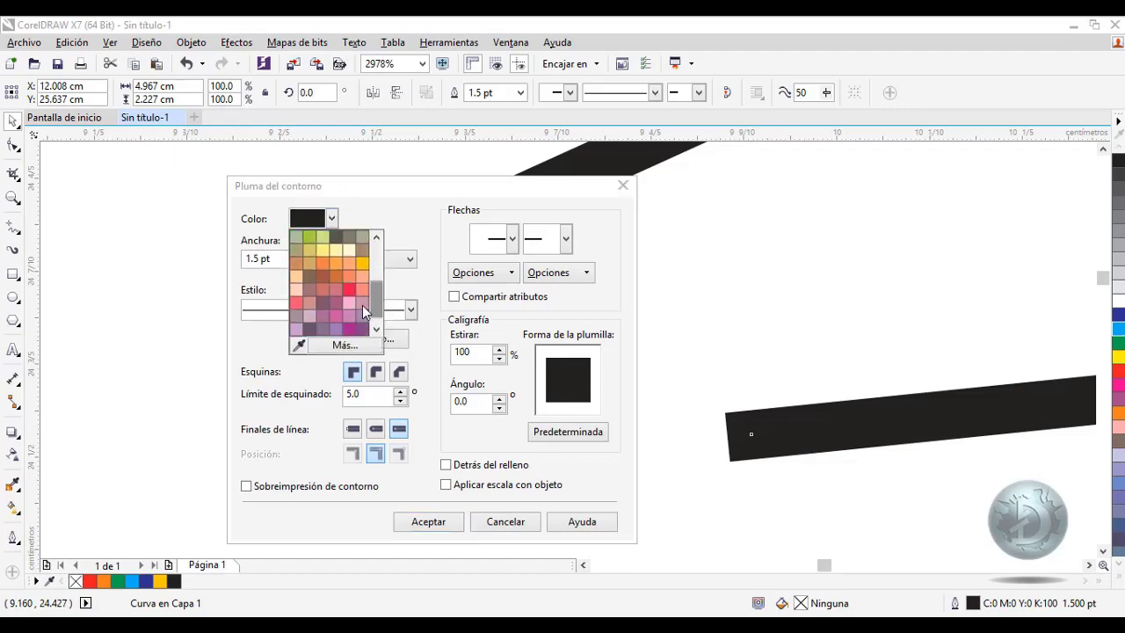
left_click(350, 290)
left_click(305, 258)
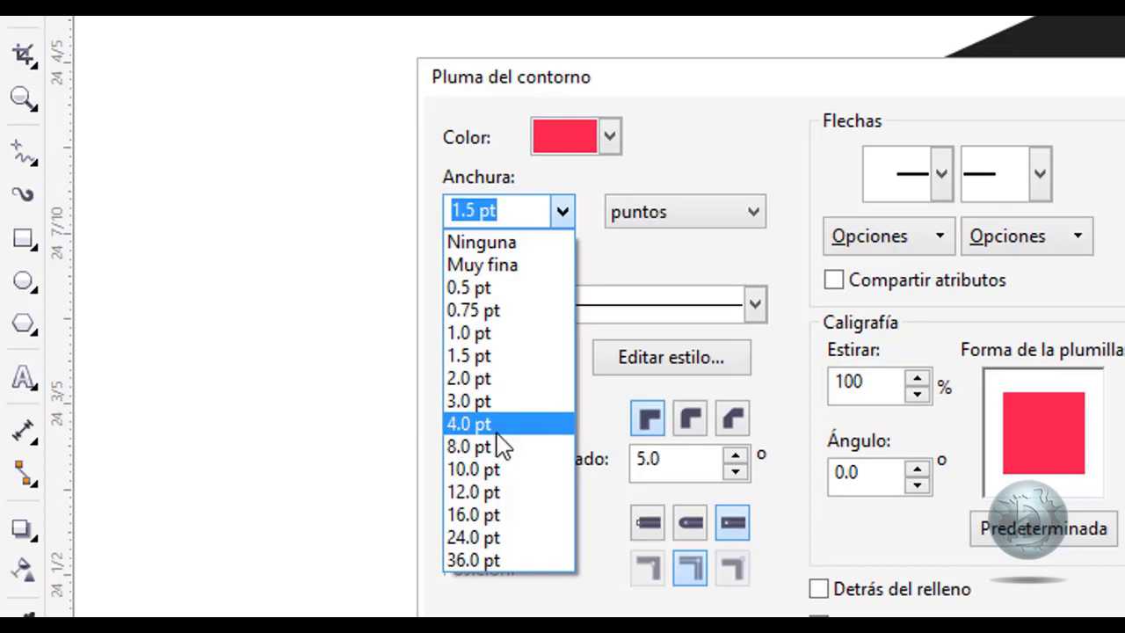
left_click(520, 220)
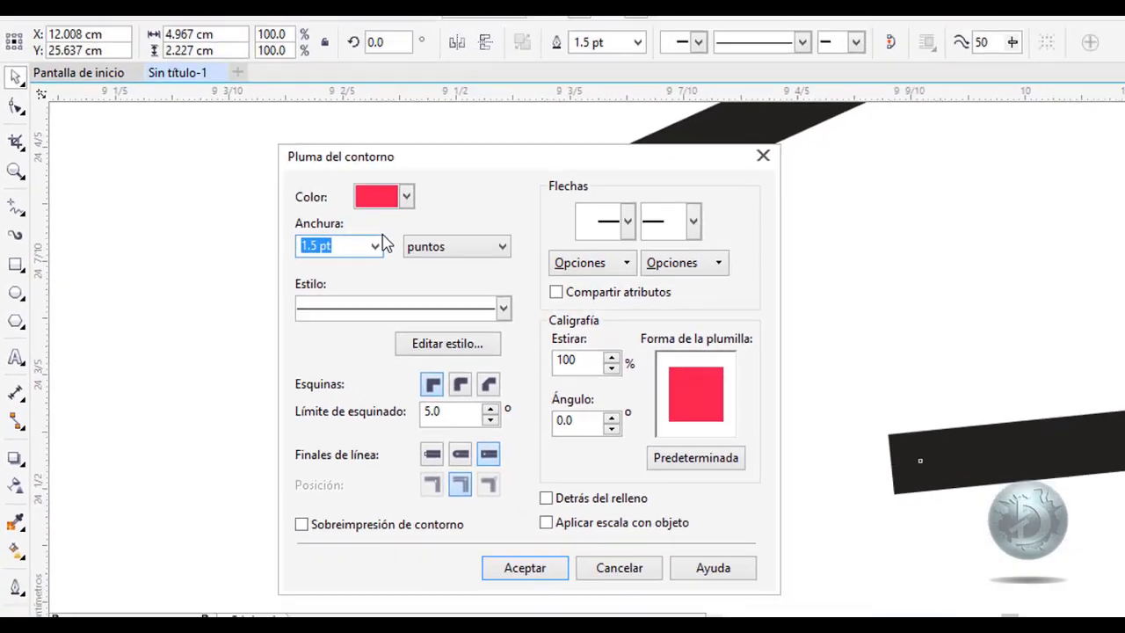
type("7")
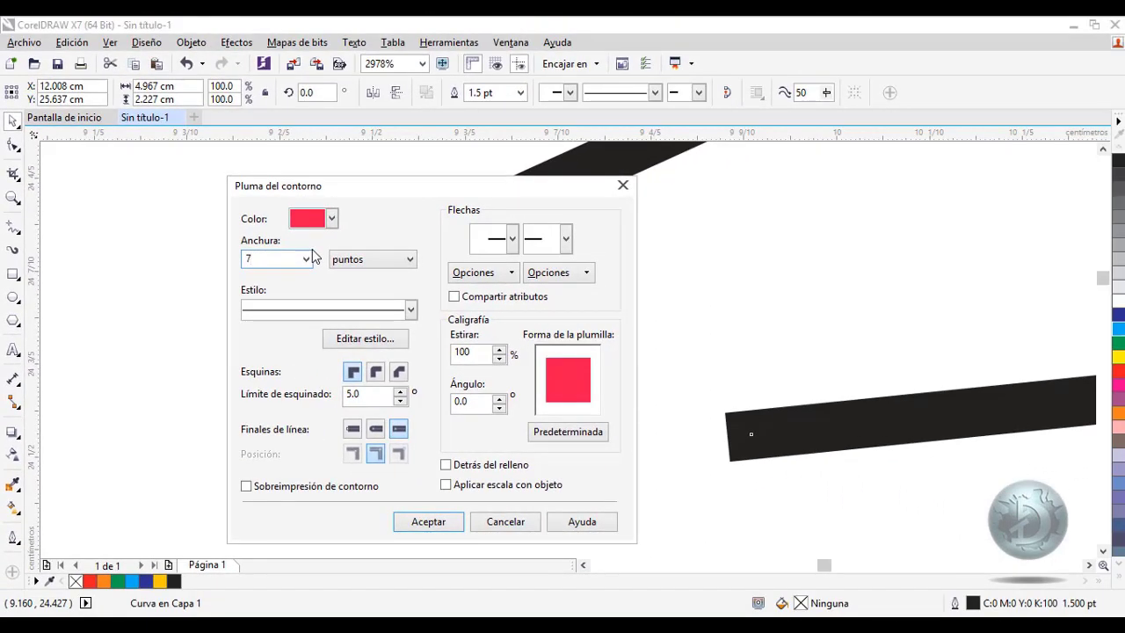
left_click(440, 523)
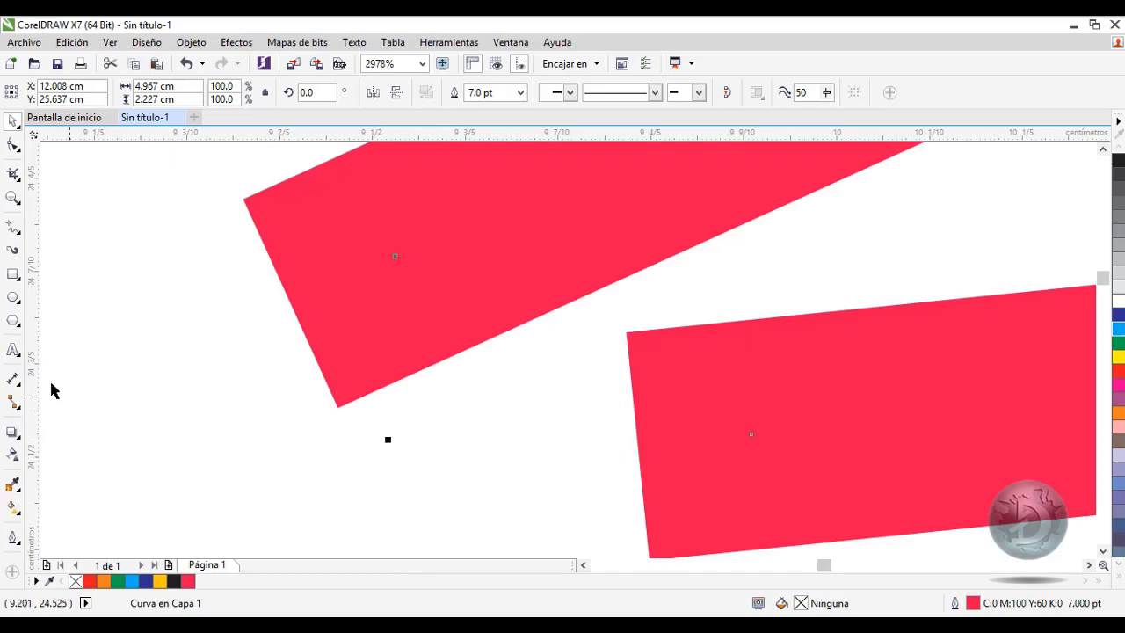
Step: Bring the whole polyline into view and move it about 0.3 cm right and 0.4 cm up
left_click(14, 196)
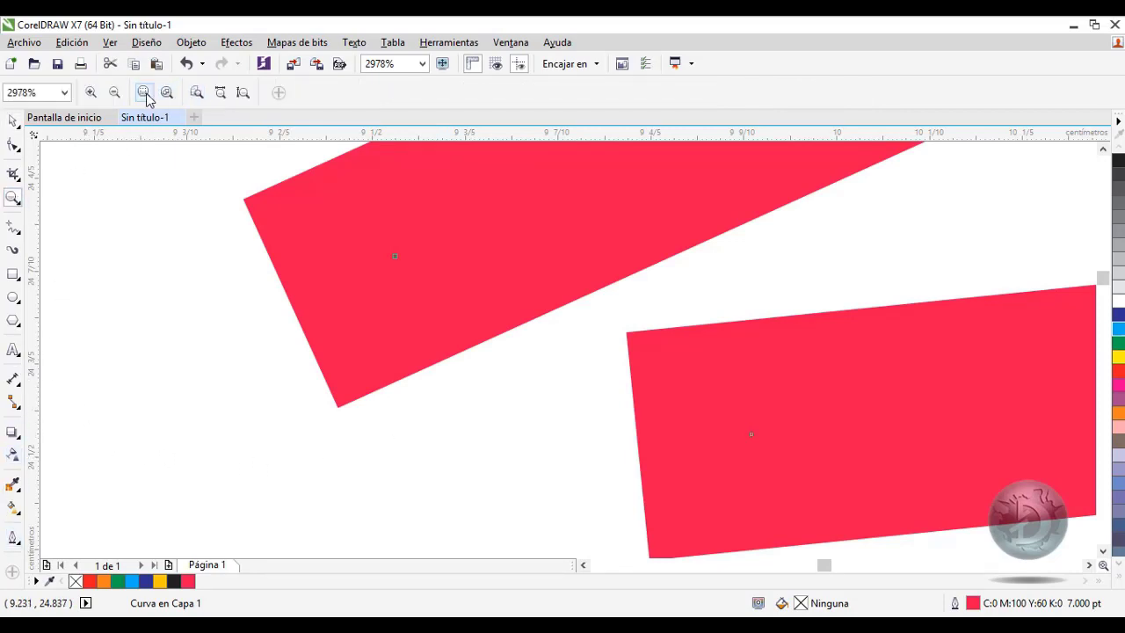
left_click(143, 92)
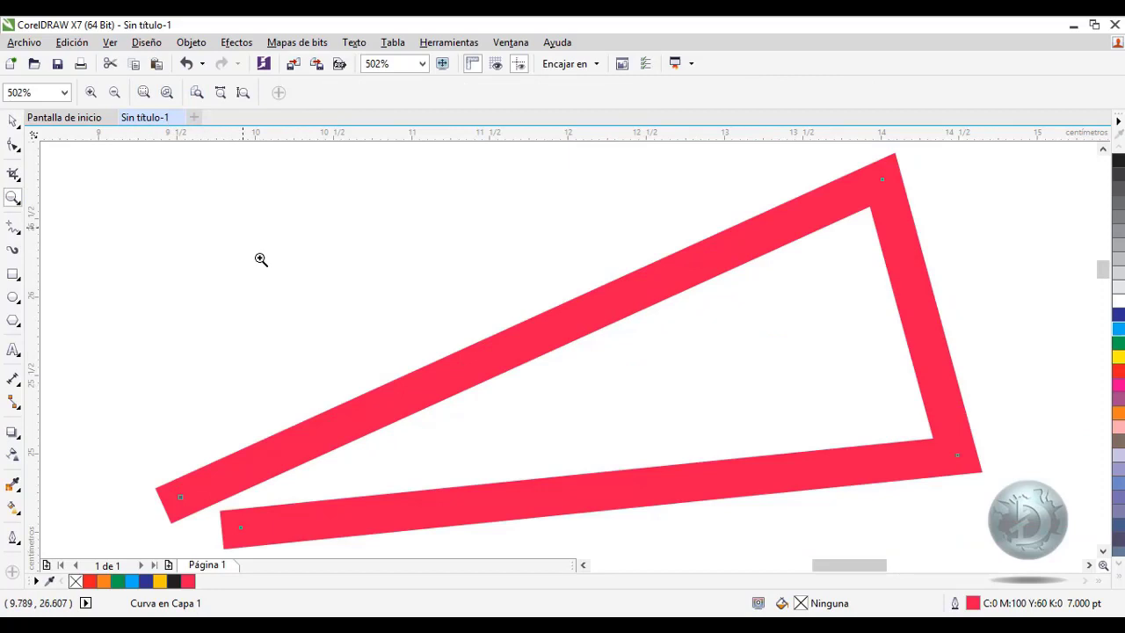
left_click(14, 120)
left_click_drag(407, 373, 459, 305)
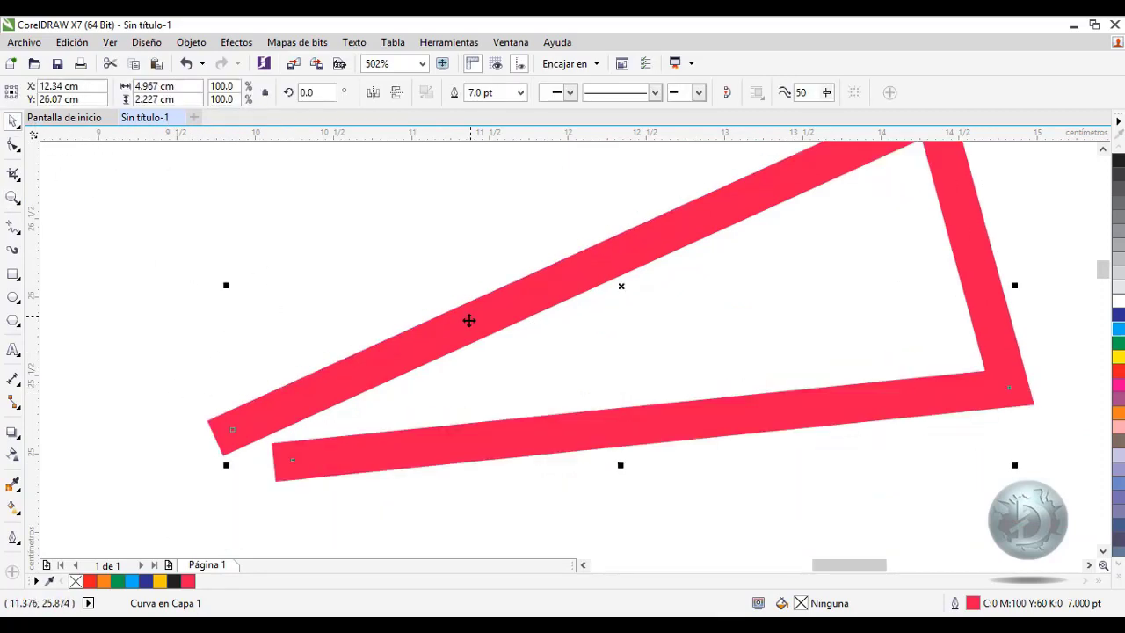
Step: Remove the polyline's outline by setting its width to Ninguna in the outline pen settings
left_click(13, 537)
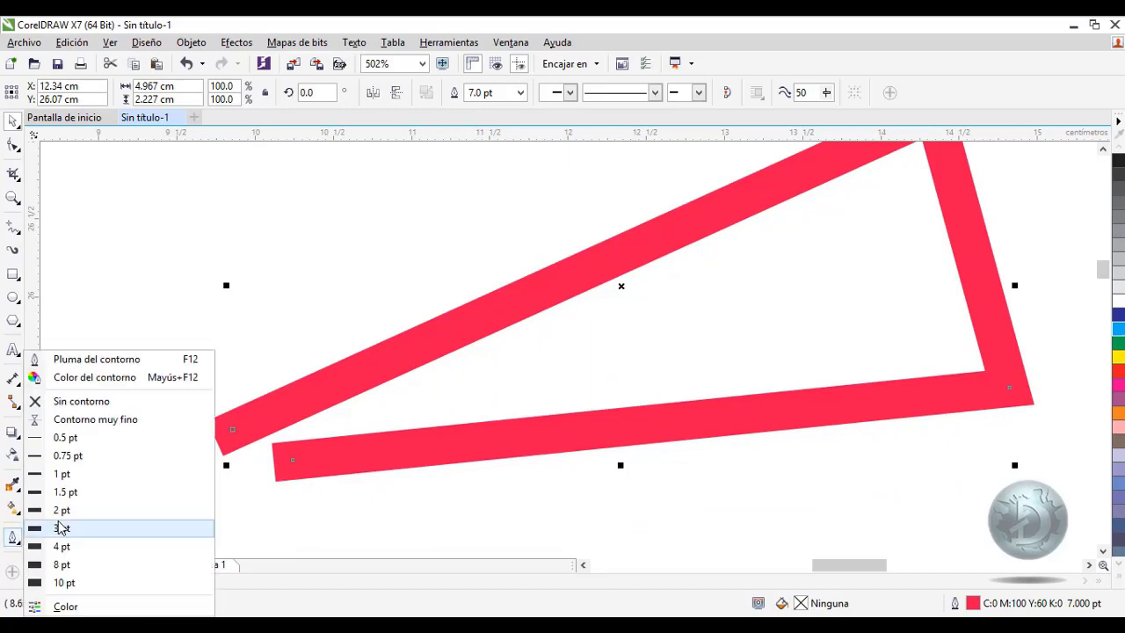
left_click(145, 360)
left_click_drag(591, 147, 722, 127)
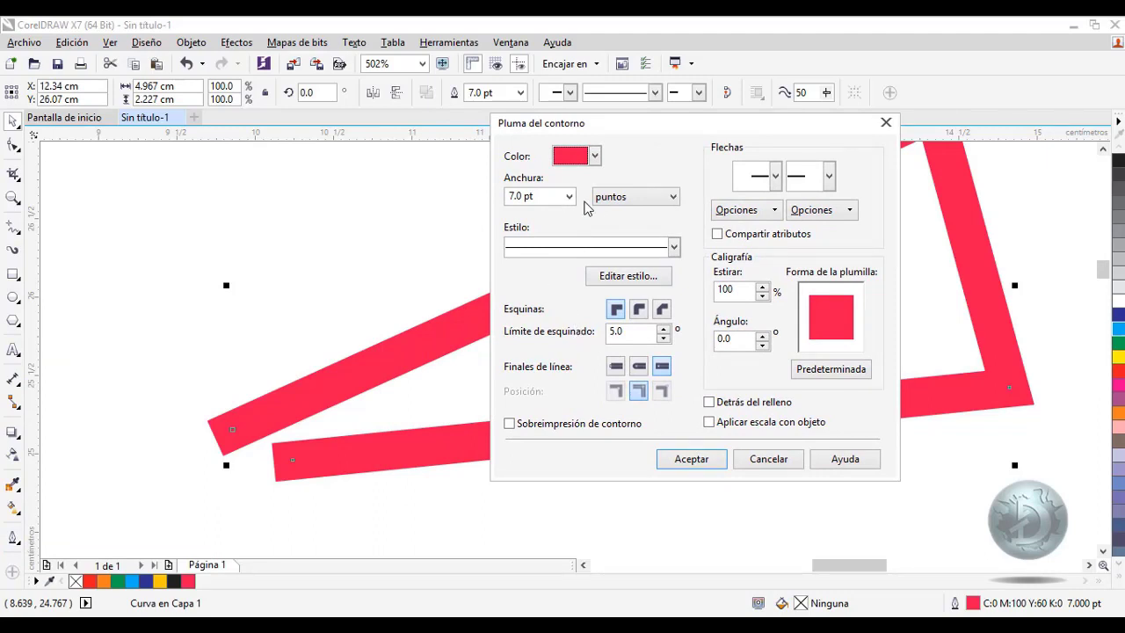
left_click(570, 196)
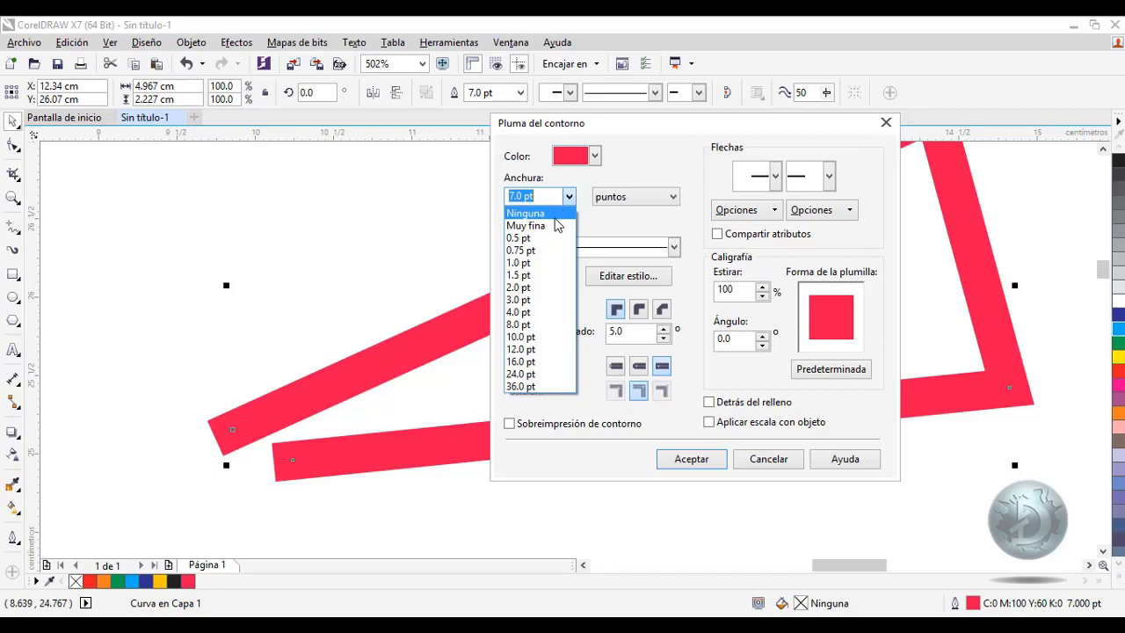
left_click(554, 217)
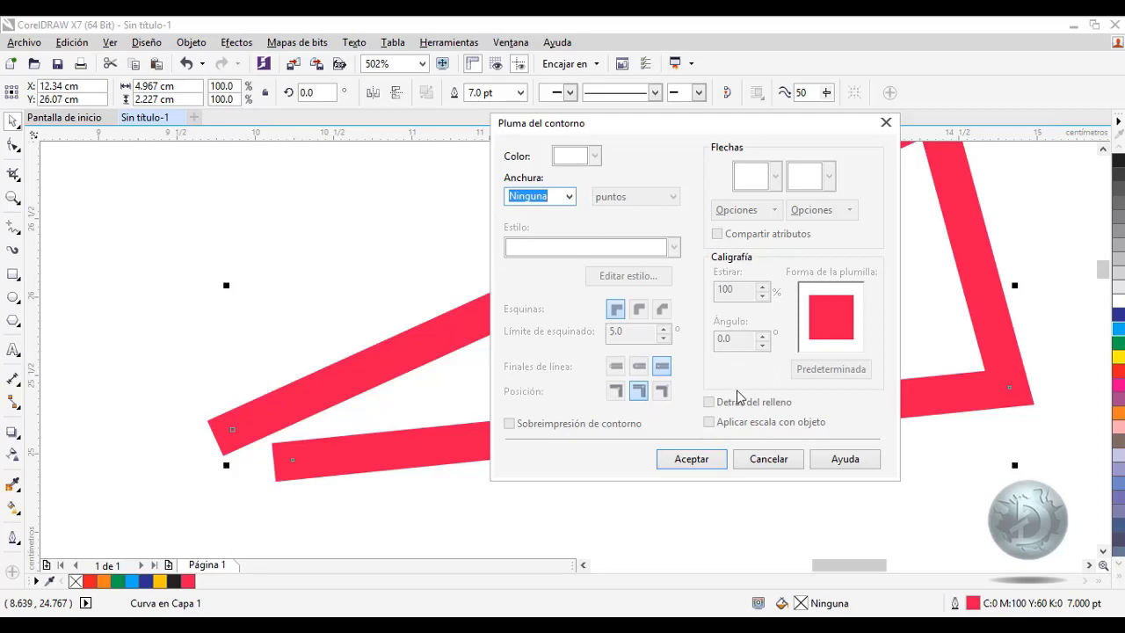
left_click(691, 458)
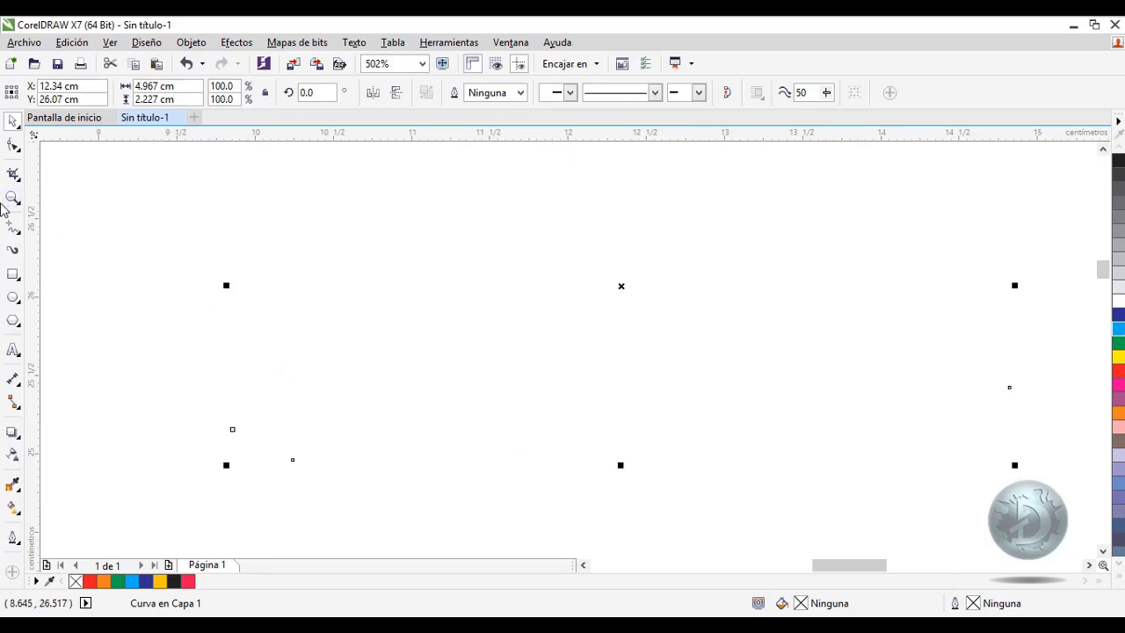
Step: Examine the outline-free polyline beside the dashed arrow by deselecting and reselecting it in a wider view
left_click(12, 200)
left_click(114, 92)
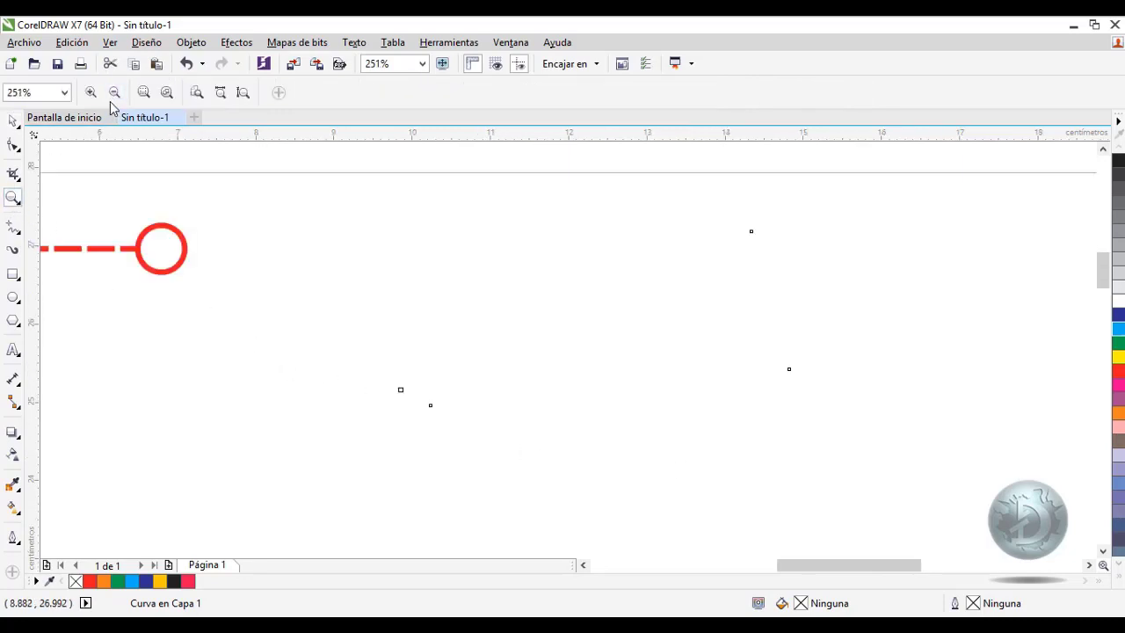
left_click(117, 91)
left_click(13, 121)
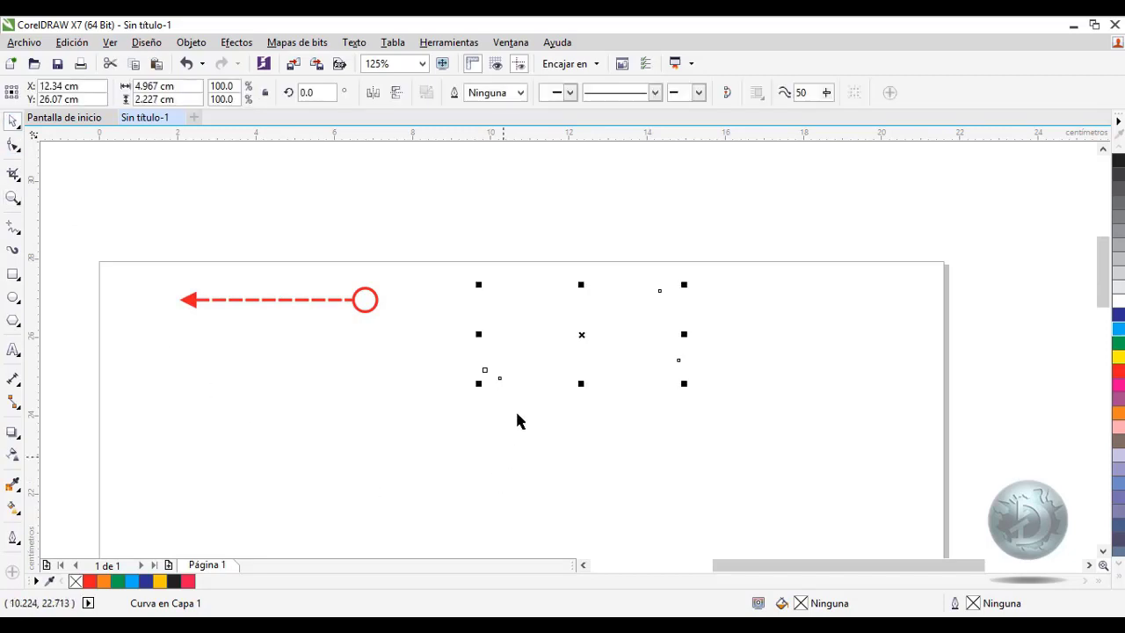
left_click(775, 328)
left_click(641, 348)
left_click(750, 340)
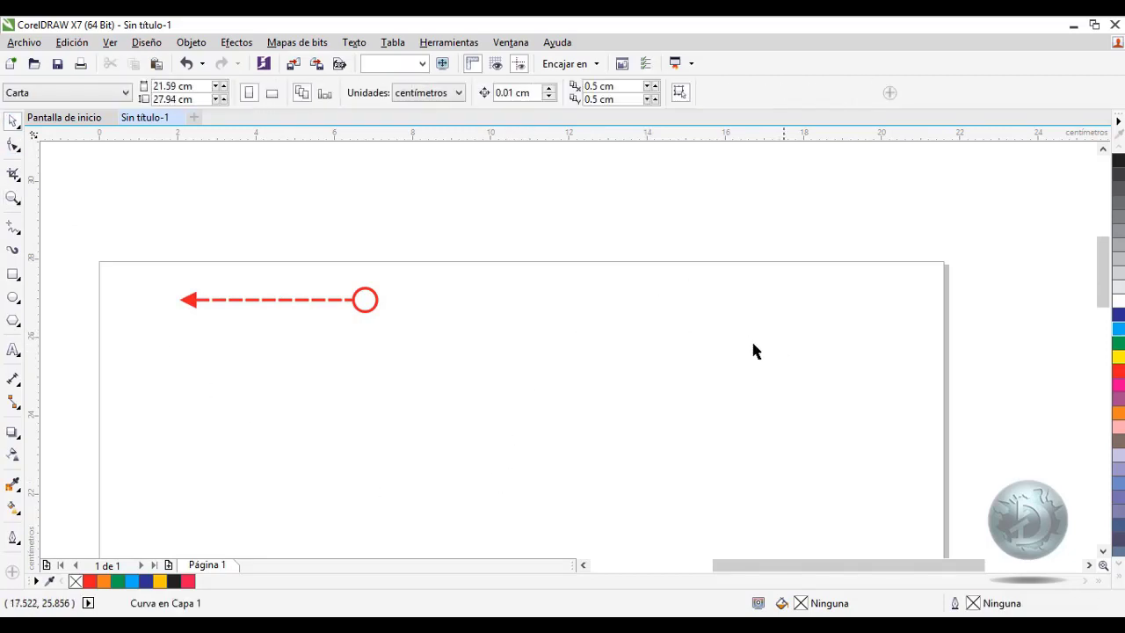
left_click(648, 328)
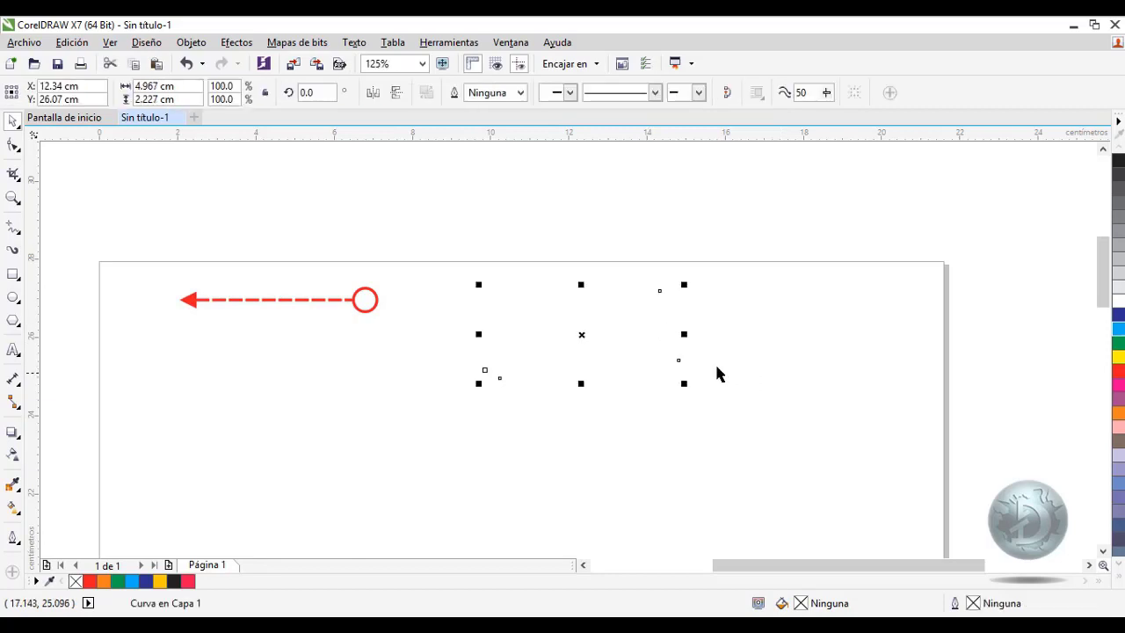
Step: Restore the polyline's outline by setting its width to Muy fina in the outline pen settings
double_click(955, 606)
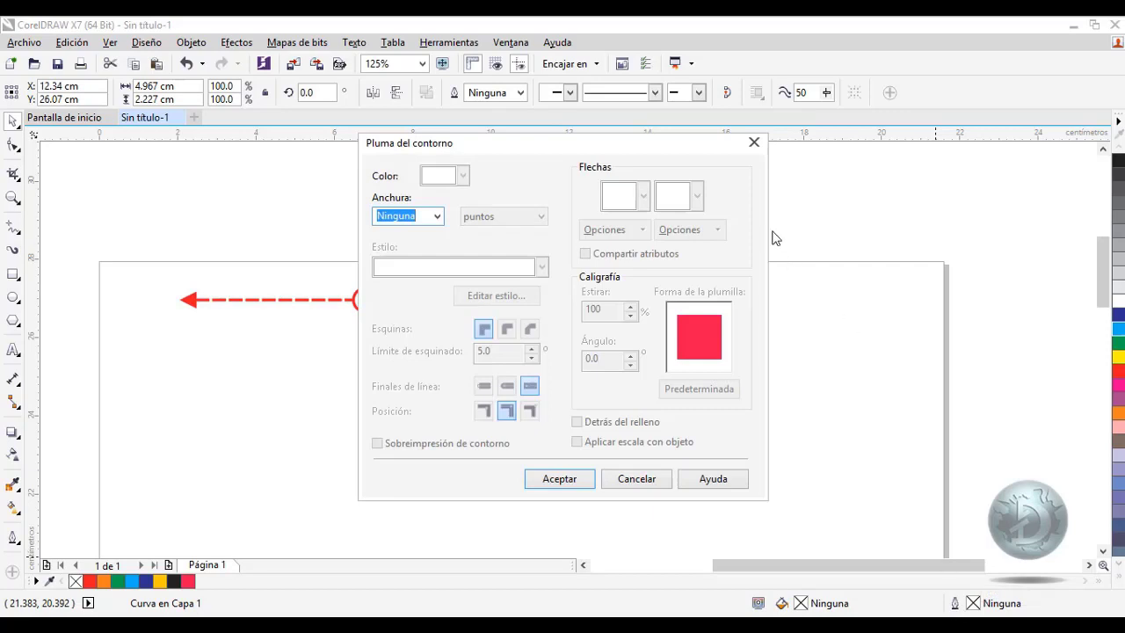
left_click(755, 142)
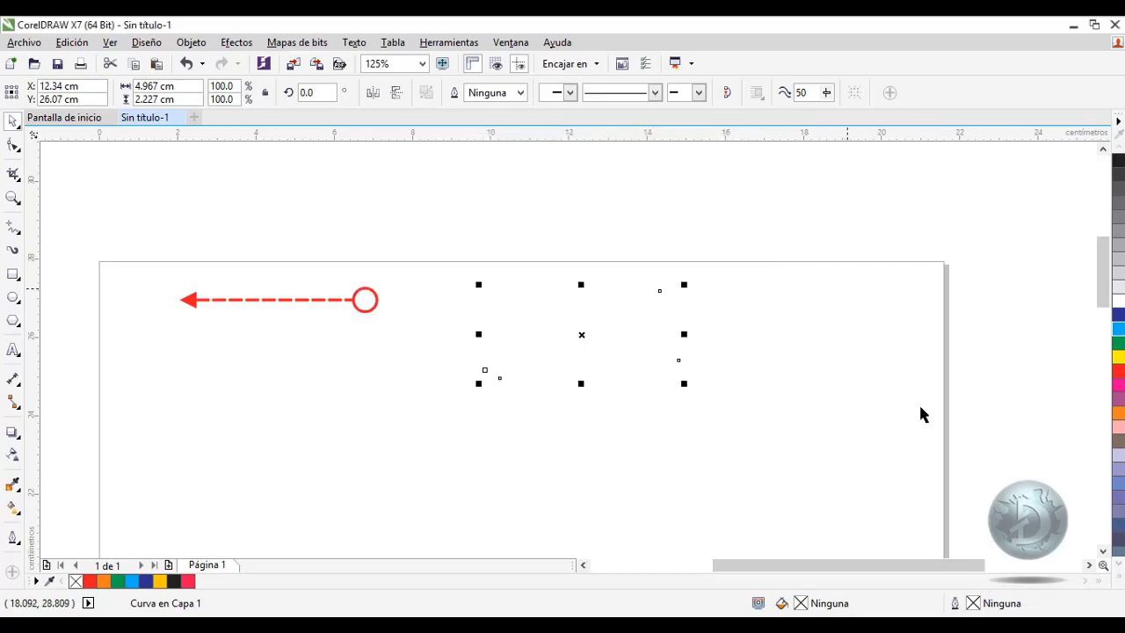
double_click(956, 604)
left_click_drag(613, 138, 923, 123)
left_click(741, 189)
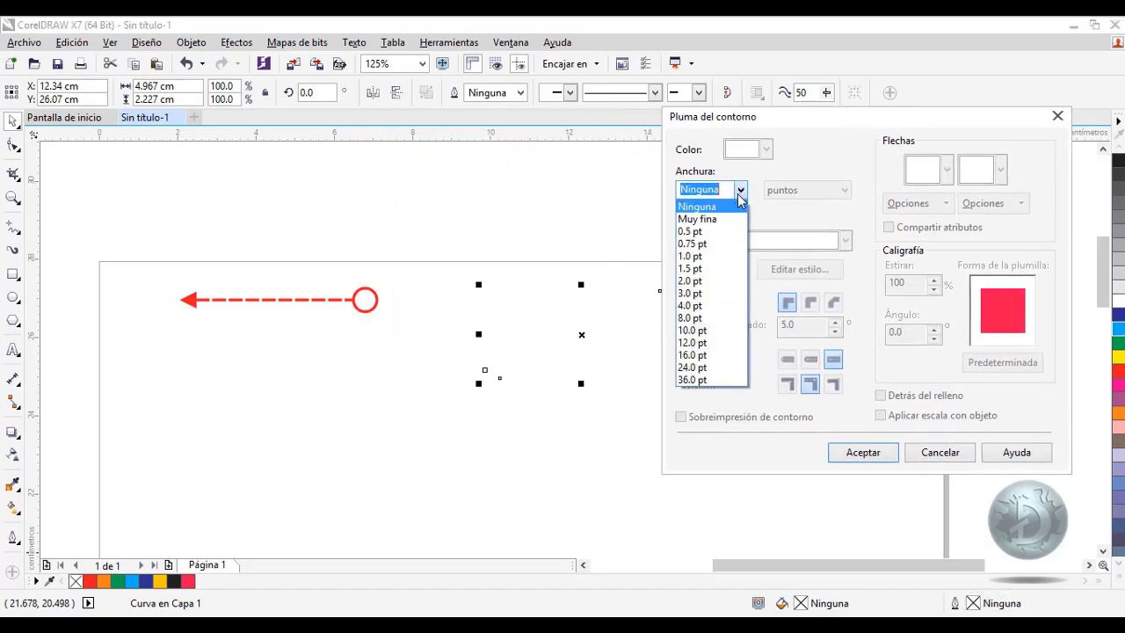
left_click(712, 220)
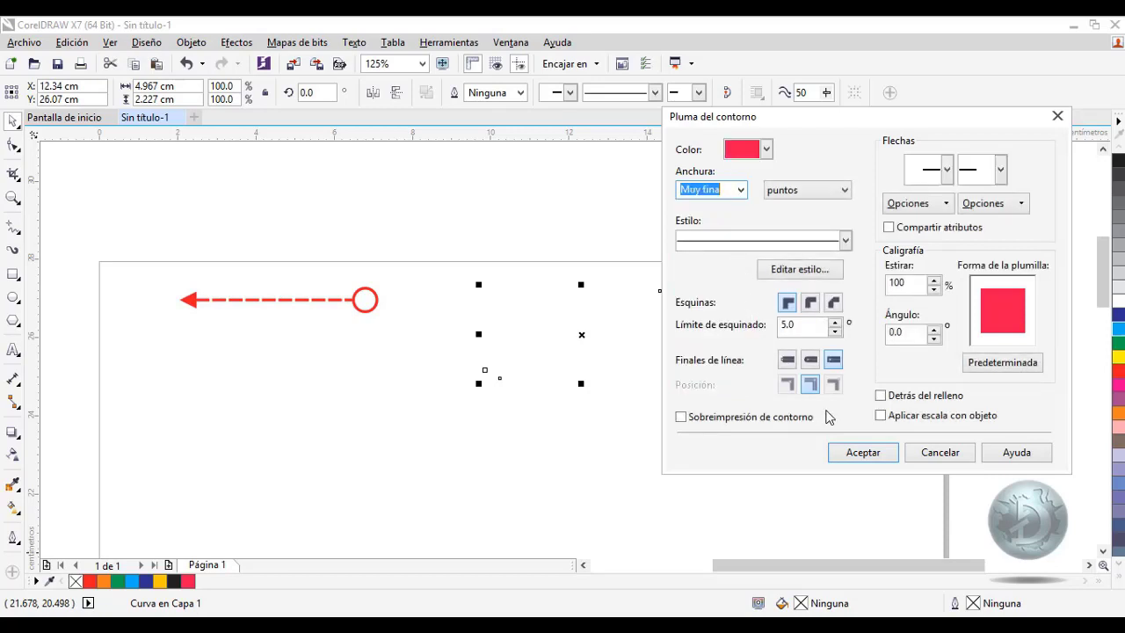
left_click(863, 454)
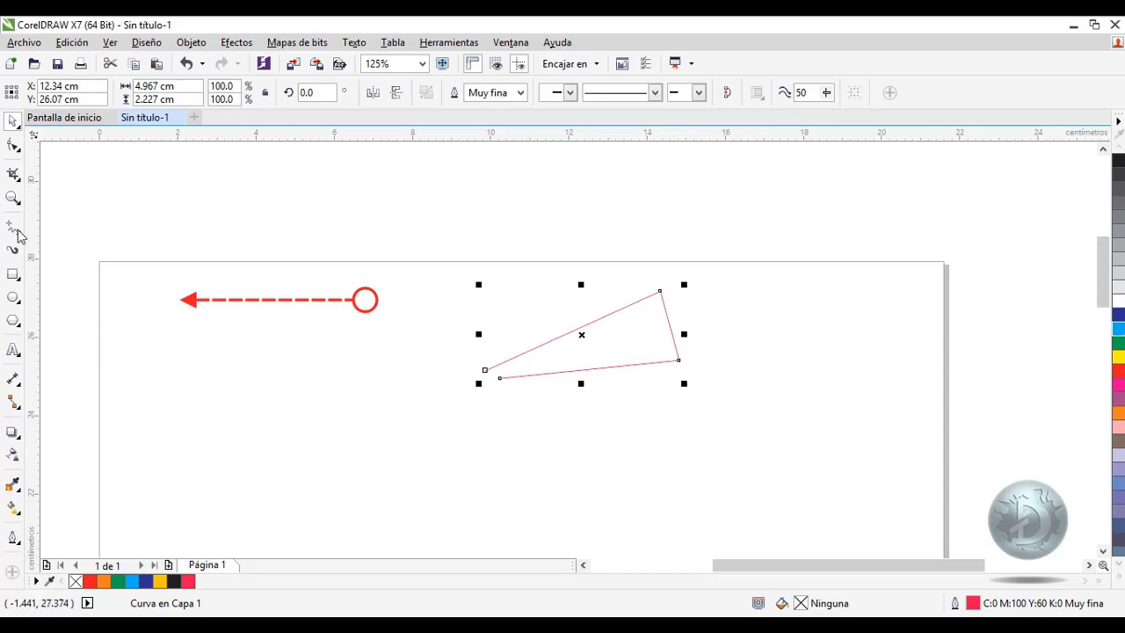
Step: Zoom in on the hairline polyline and open its outline pen settings, moving the dialog off the shape's lower-left end
left_click(14, 198)
left_click_drag(450, 238, 761, 428)
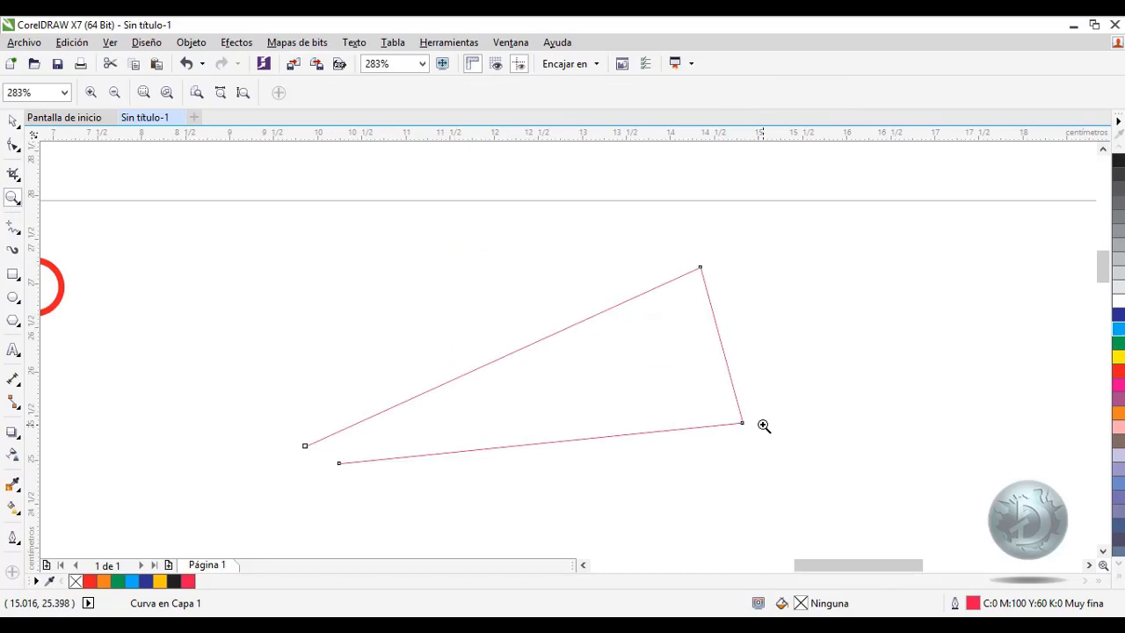
left_click(13, 537)
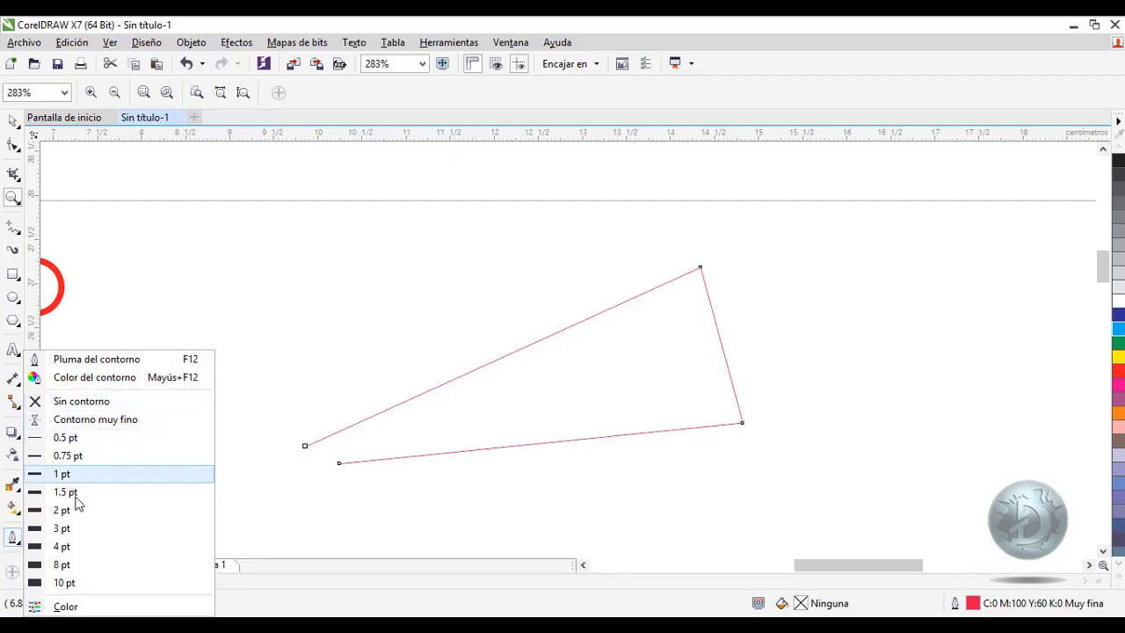
left_click(125, 368)
left_click_drag(573, 142, 791, 89)
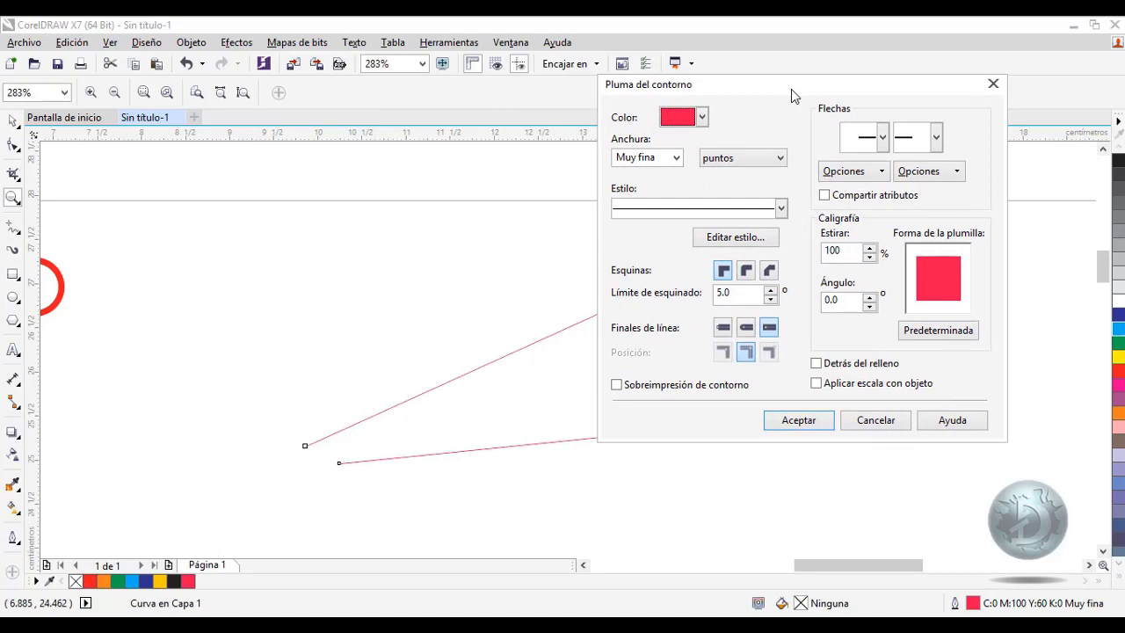